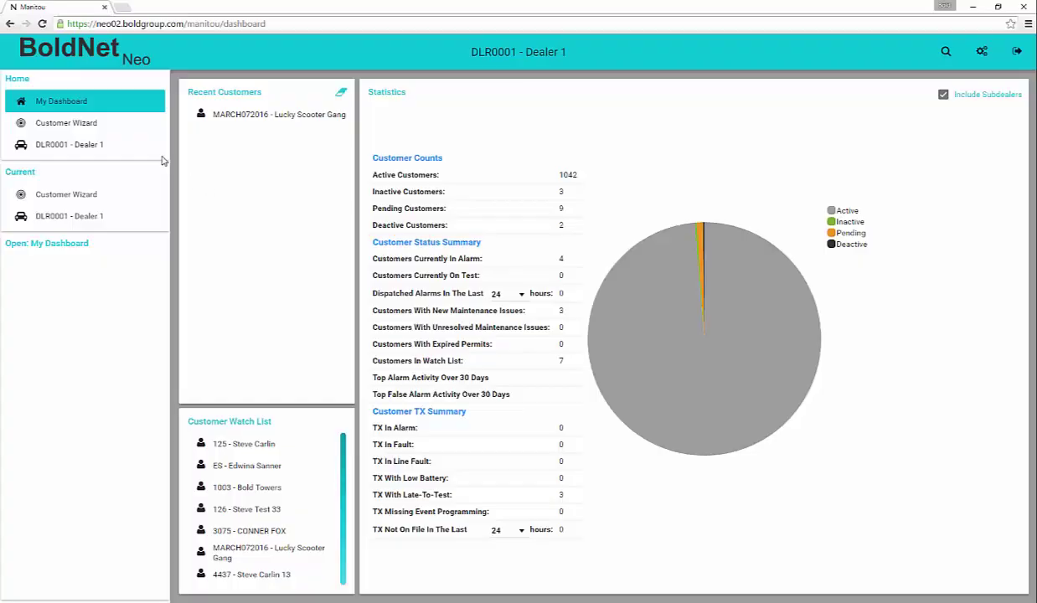
- Start a new customer with Contact ID NEW002, keeping default country, time zone, language and Active monitoring
left_click(107, 125)
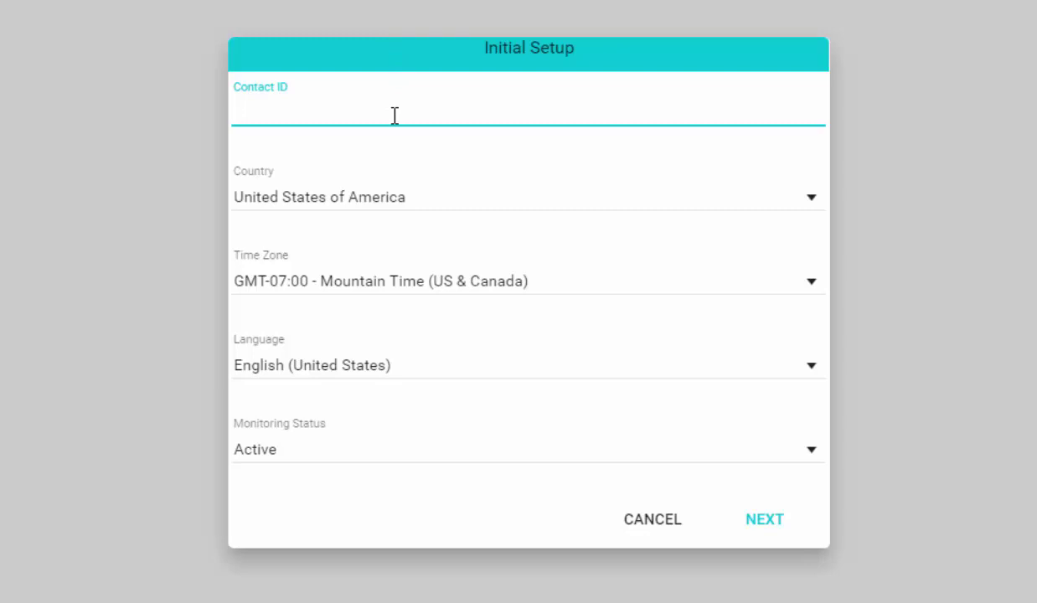
type("NEW002")
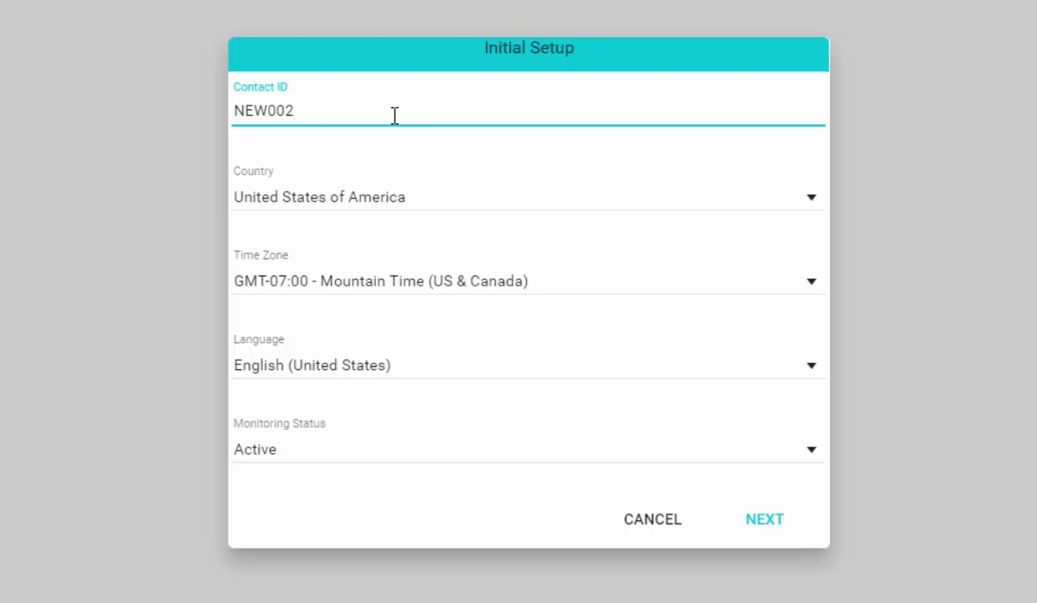
key("Tab")
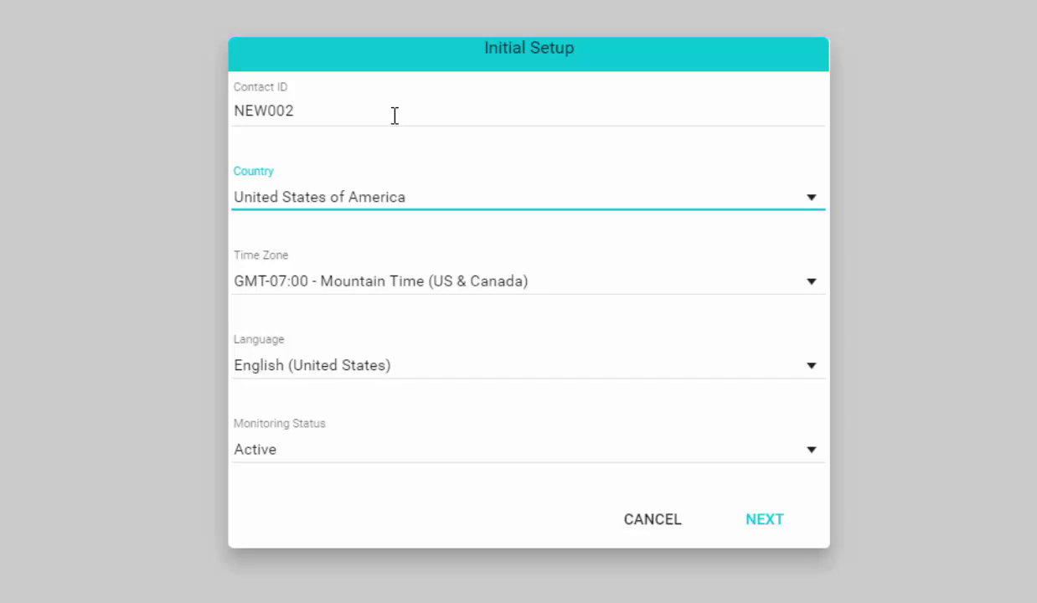
key("Tab")
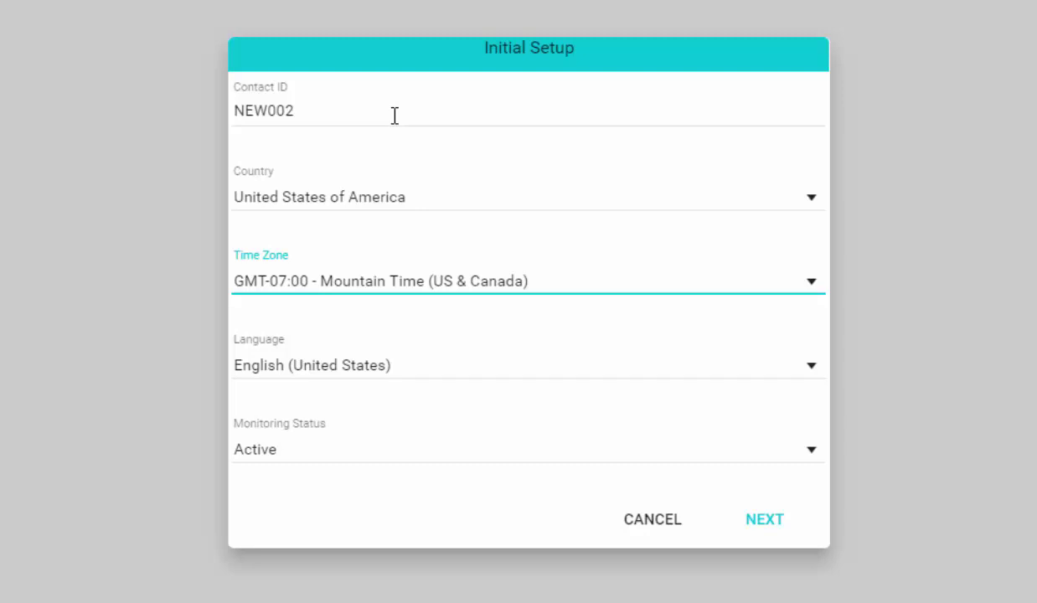
key("Tab")
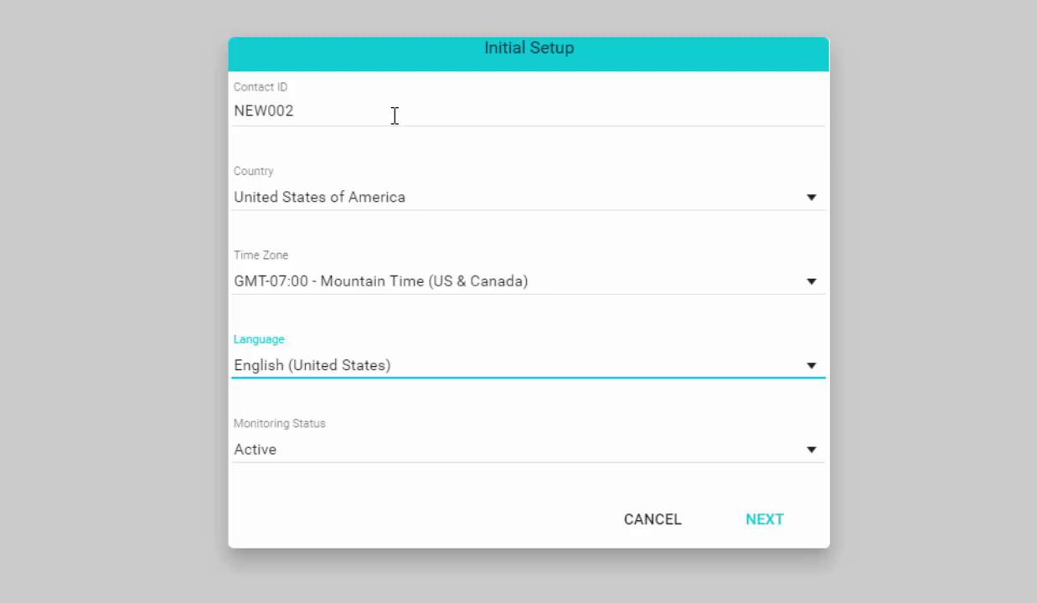
key("Tab")
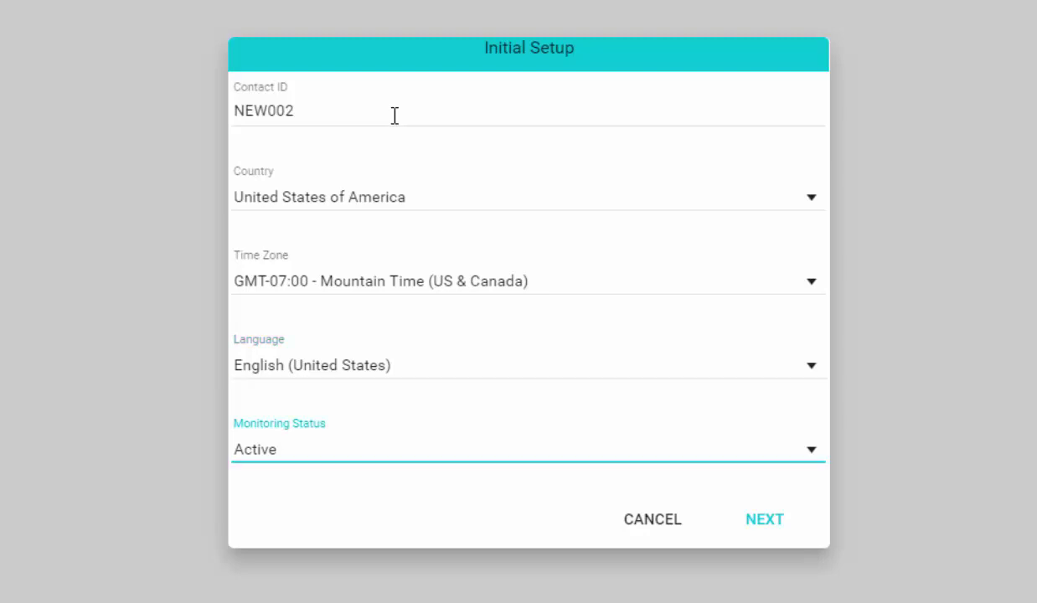
left_click(811, 452)
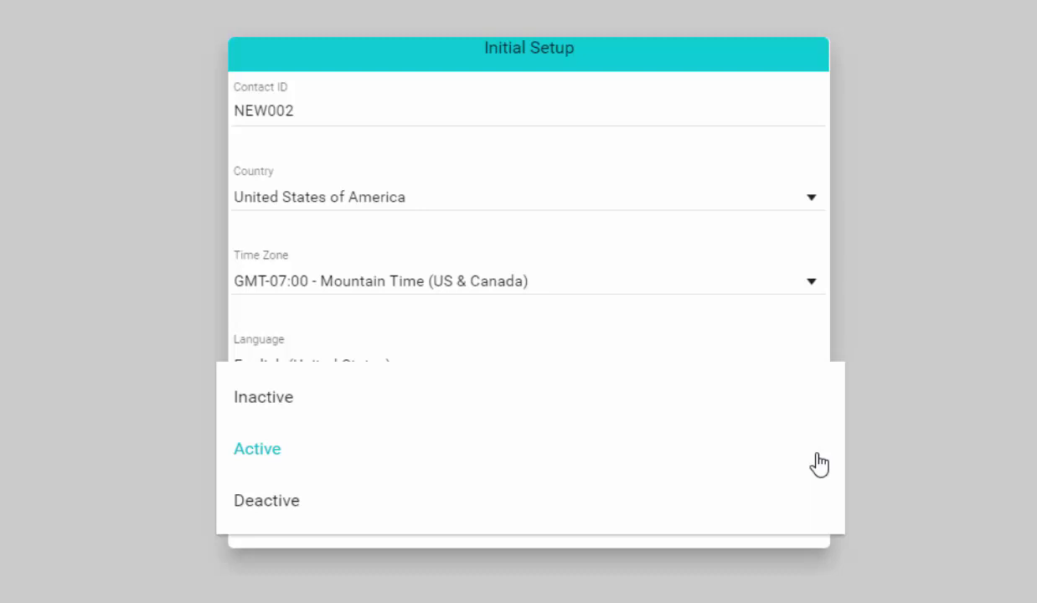
left_click(818, 464)
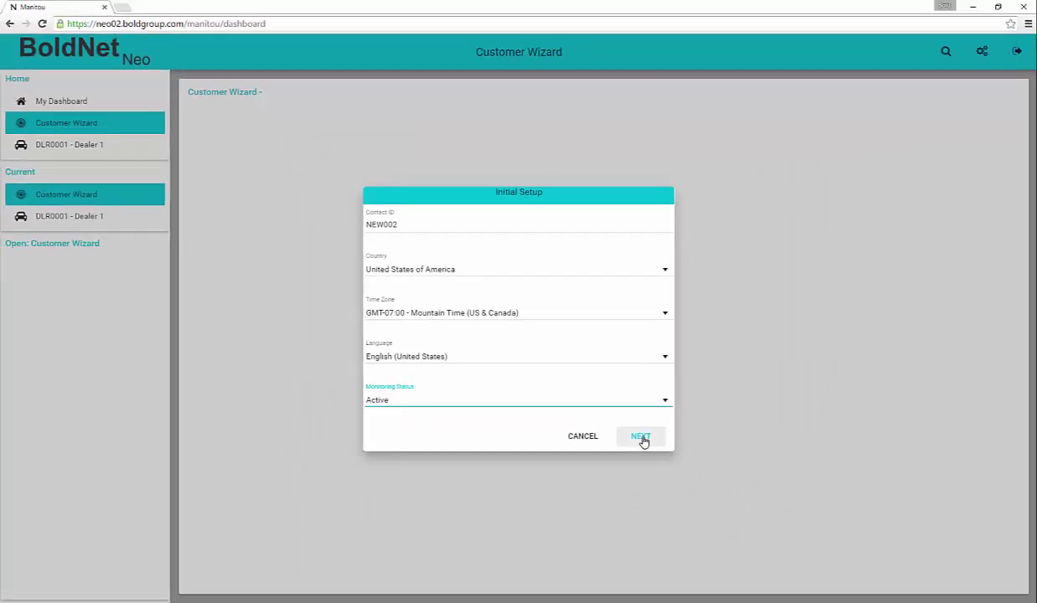
- Make the customer Commercial and name it 'New Customer 002' so Search By fills in
left_click(640, 437)
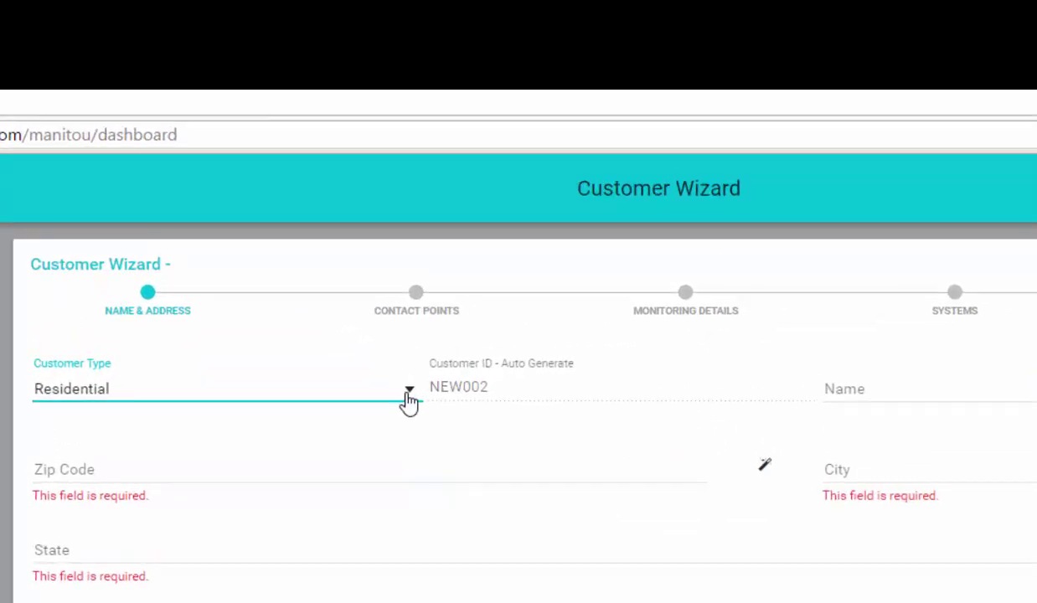
left_click(408, 395)
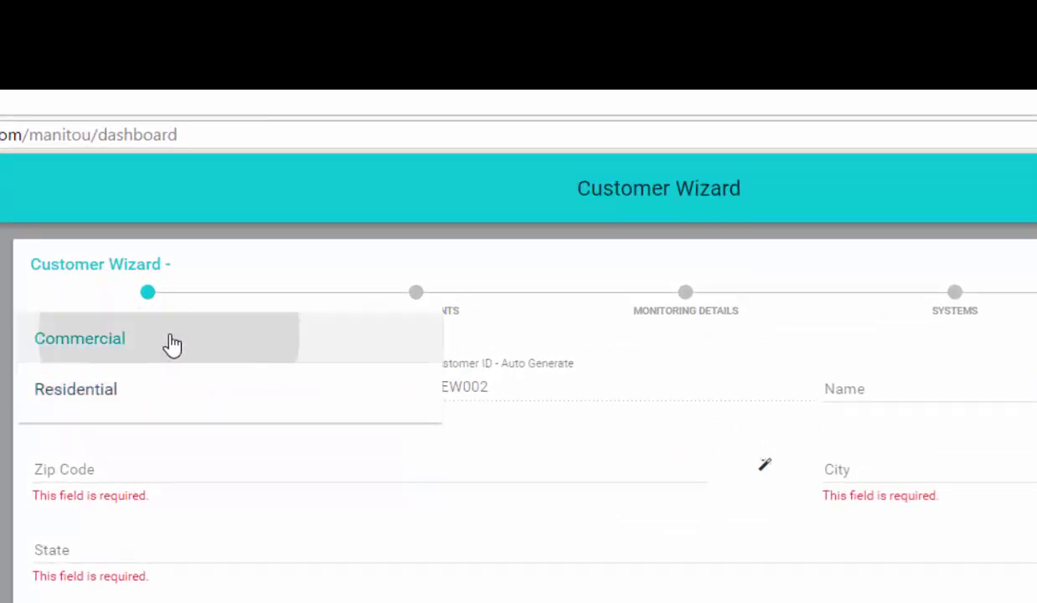
left_click(170, 342)
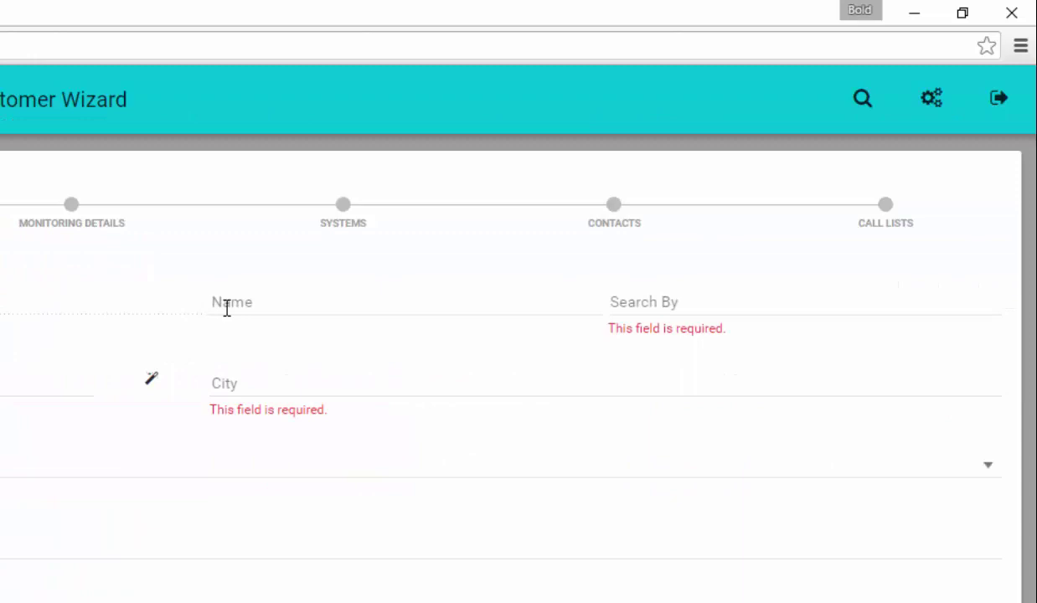
left_click(226, 308)
type("New")
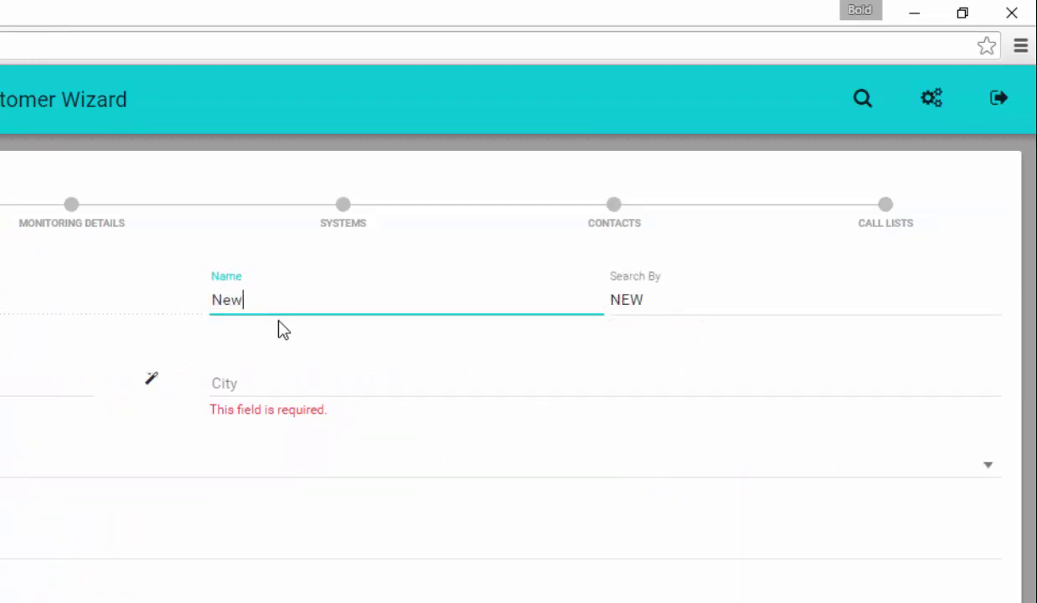
type(" c")
key("BackSpace")
type("Customer")
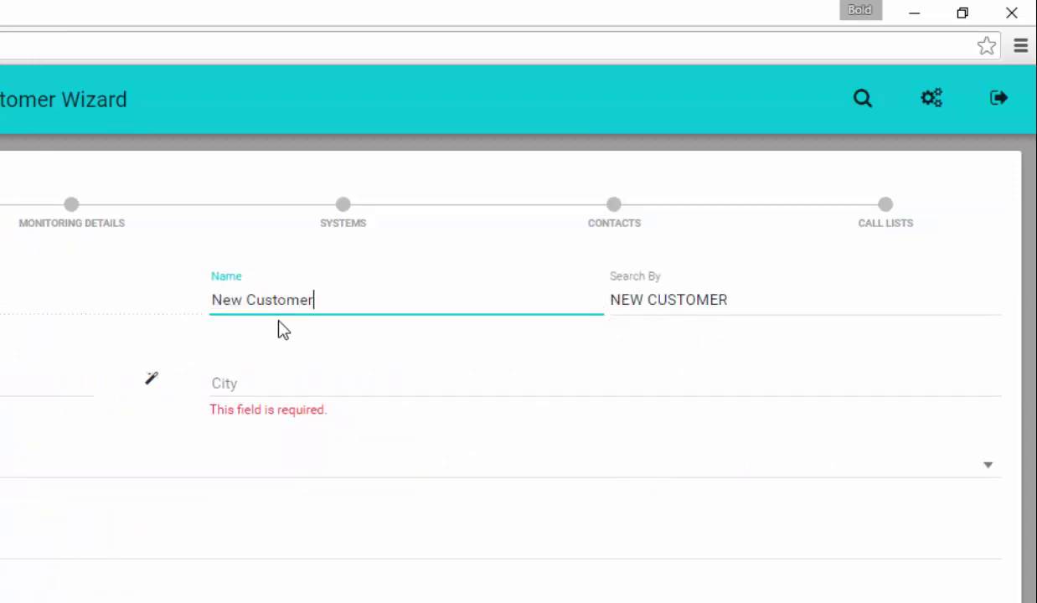
type(" 002")
key("Tab")
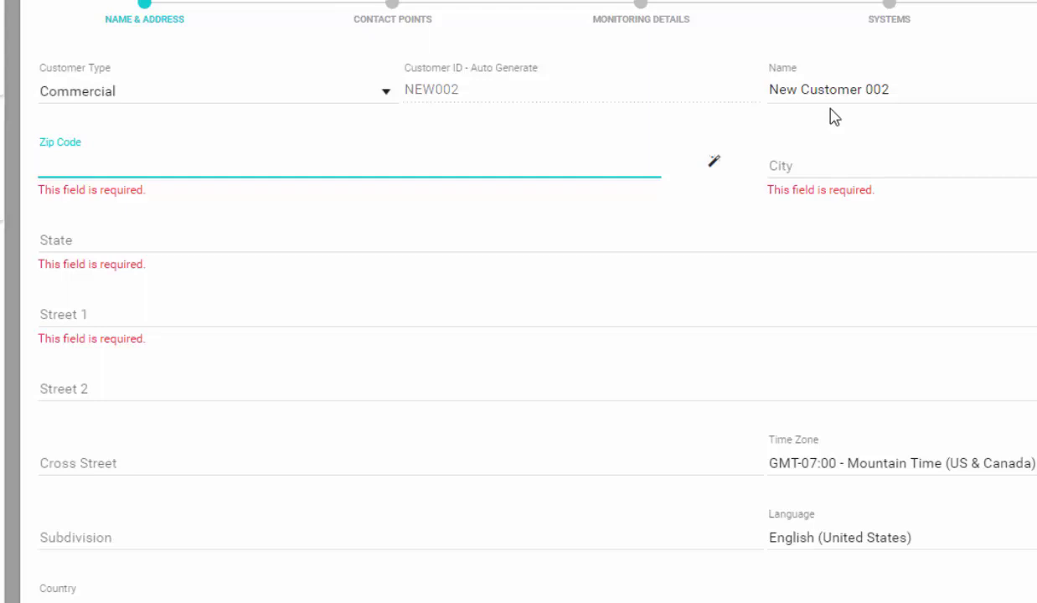
- Enter the customer's zip code and fill city and state from the postcode lookup
type("80919")
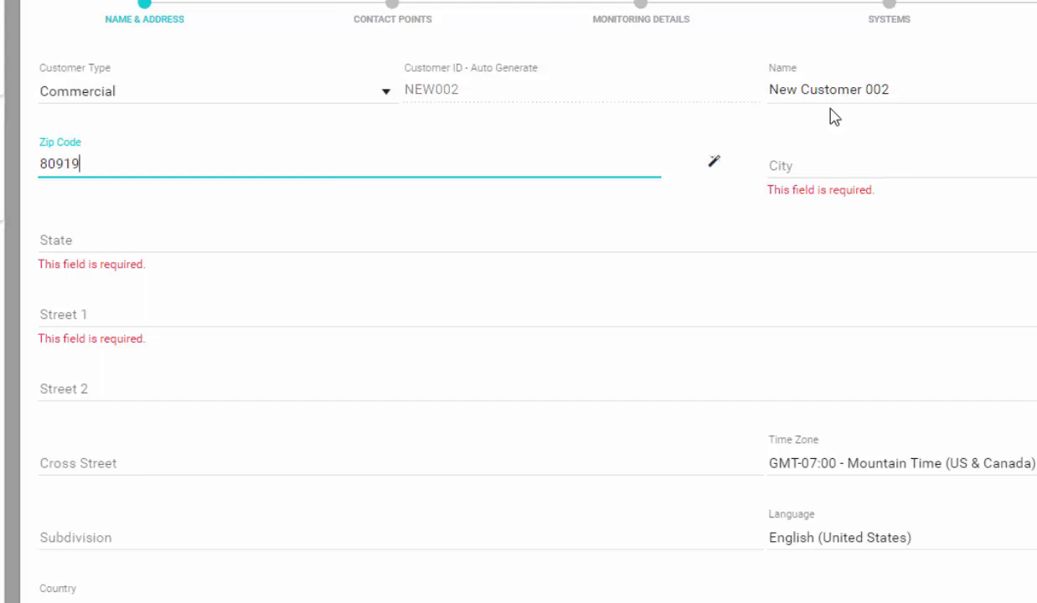
key("Tab")
key("Return")
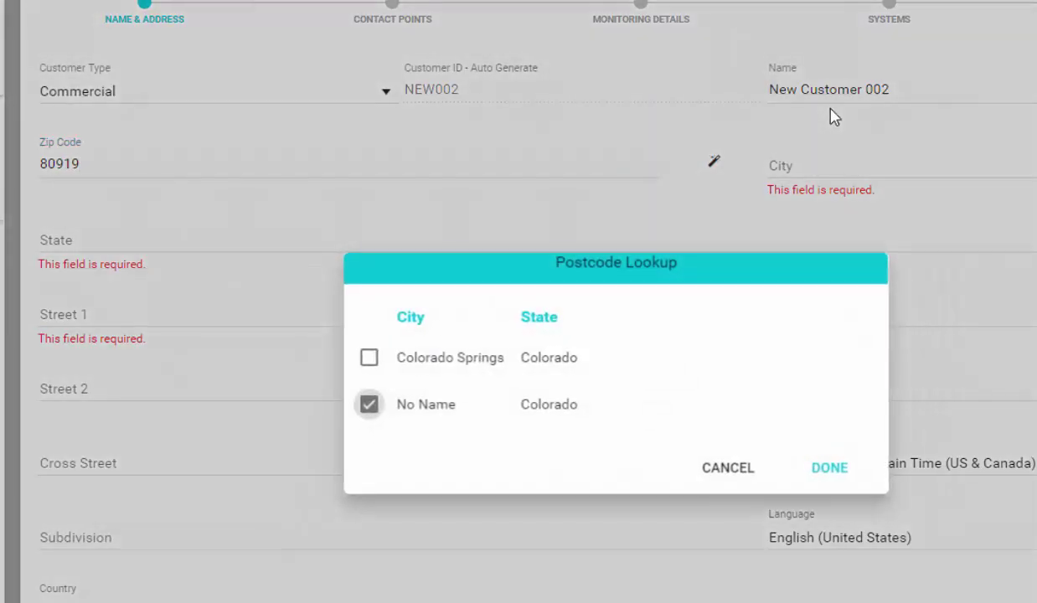
left_click(369, 357)
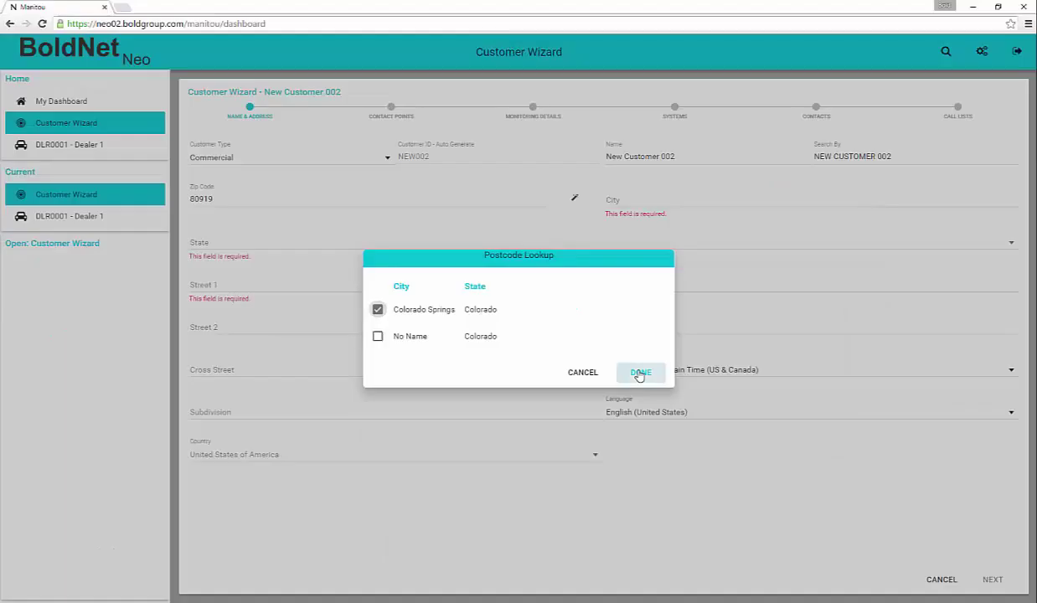
left_click(827, 469)
- Fill in both street lines, the cross street and the subdivision of the customer's address
type("123 Main")
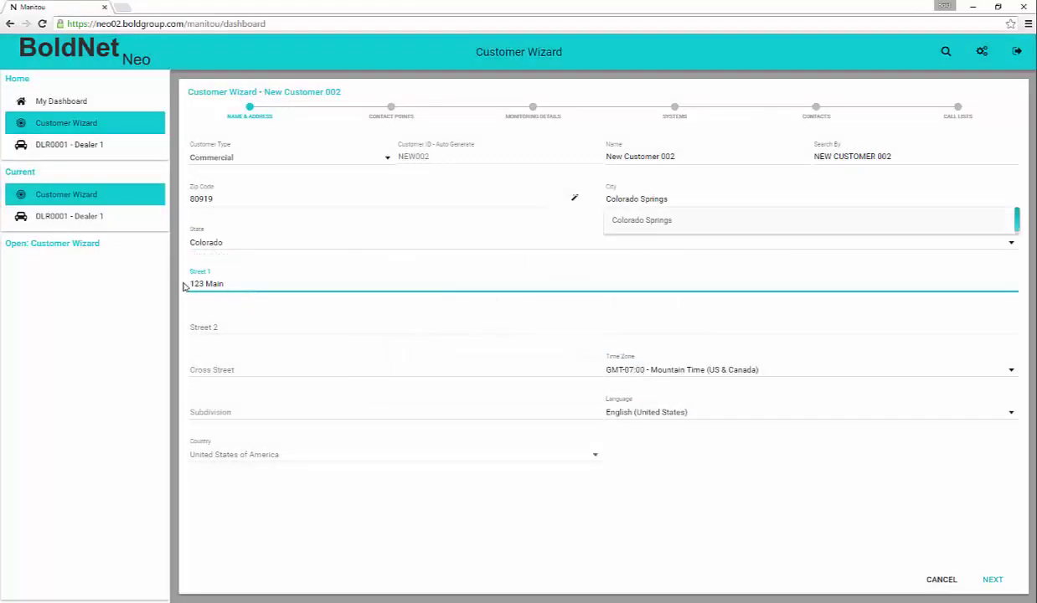
type(" Street")
key("Tab")
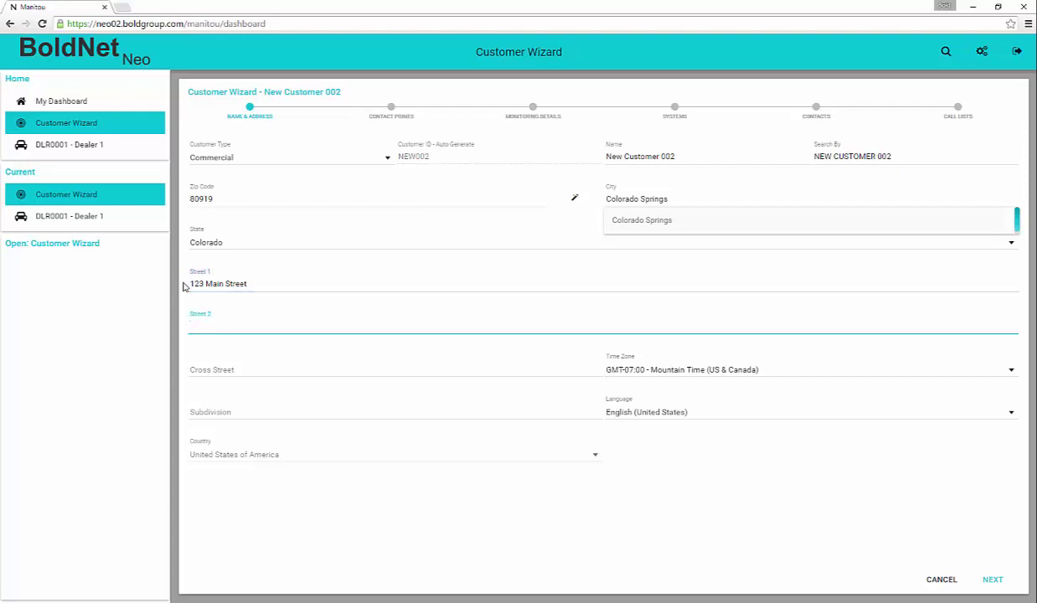
type("A")
key("BackSpace")
type("Suite 15")
key("Tab")
type("Rockrimmon")
key("Tab")
type("Woodmen Hills")
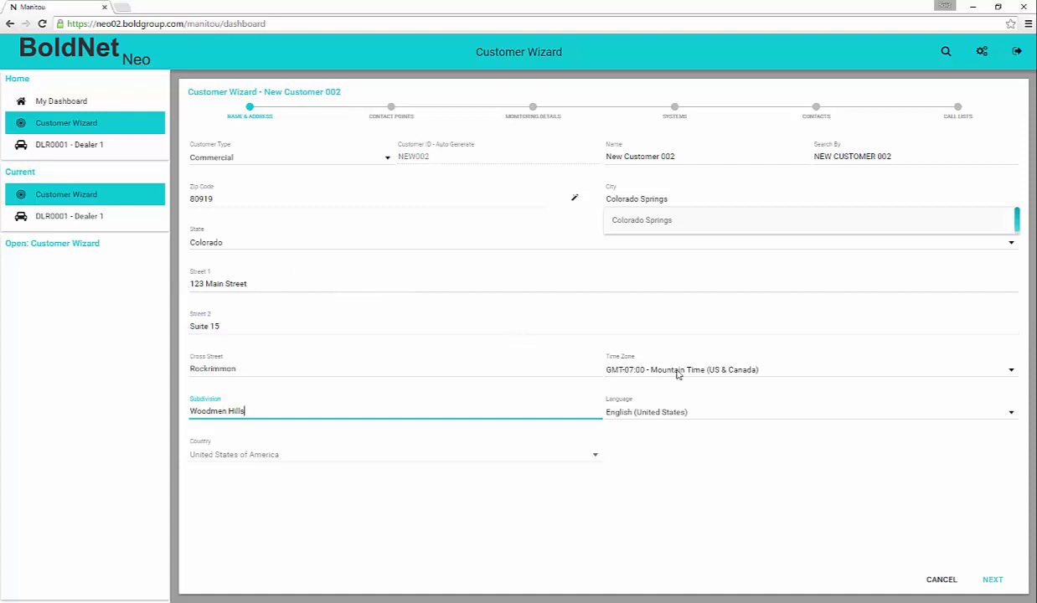
left_click(991, 579)
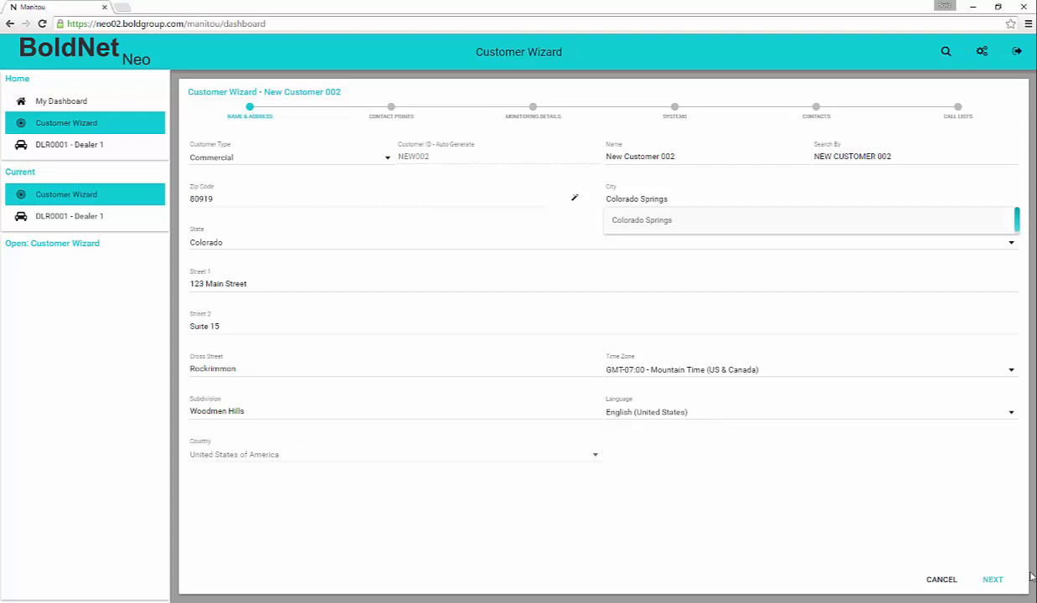
- Add a Site phone number on Contact Points and bring up its schedule choices
left_click(392, 116)
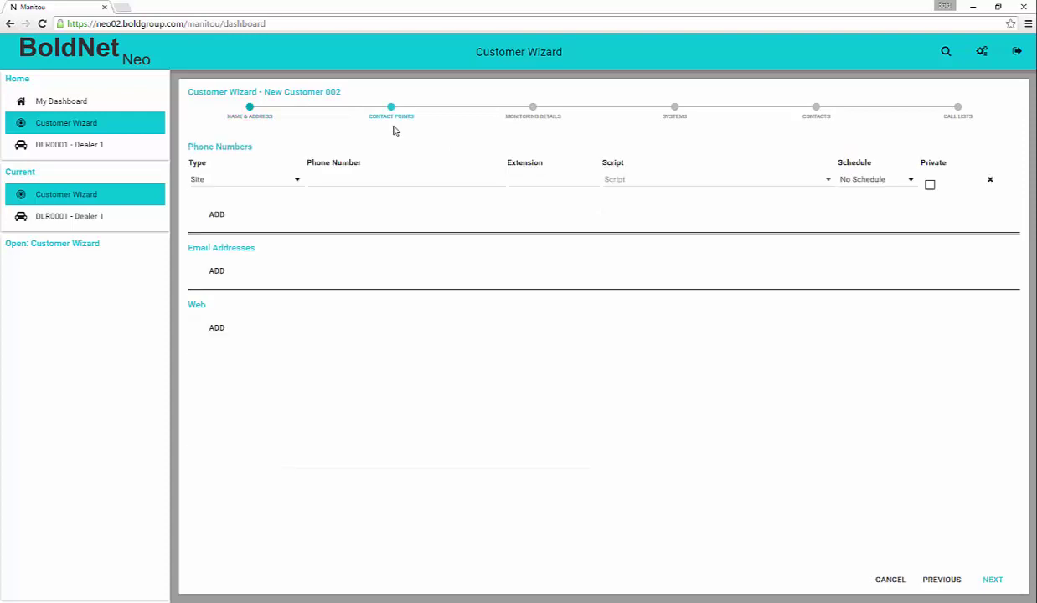
left_click(297, 182)
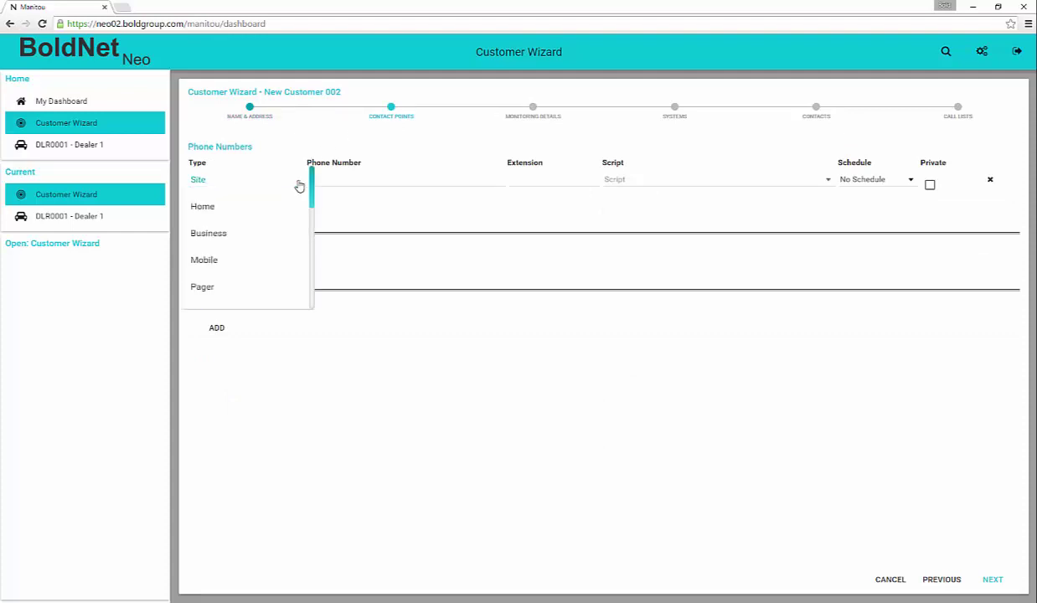
left_click(299, 186)
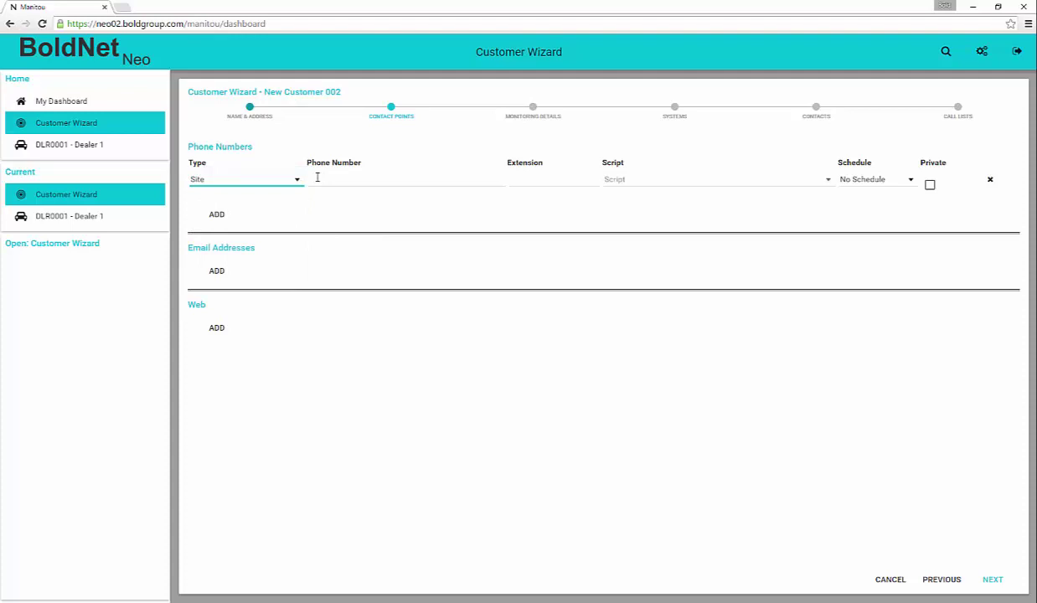
left_click(318, 177)
type("(71")
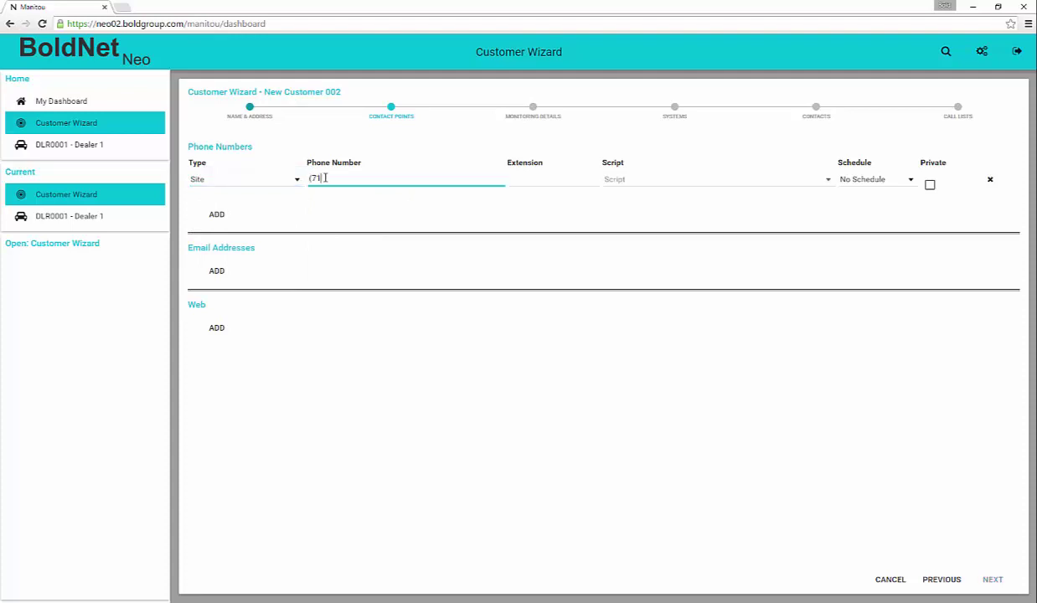
type("9) 555-2121")
key("Tab")
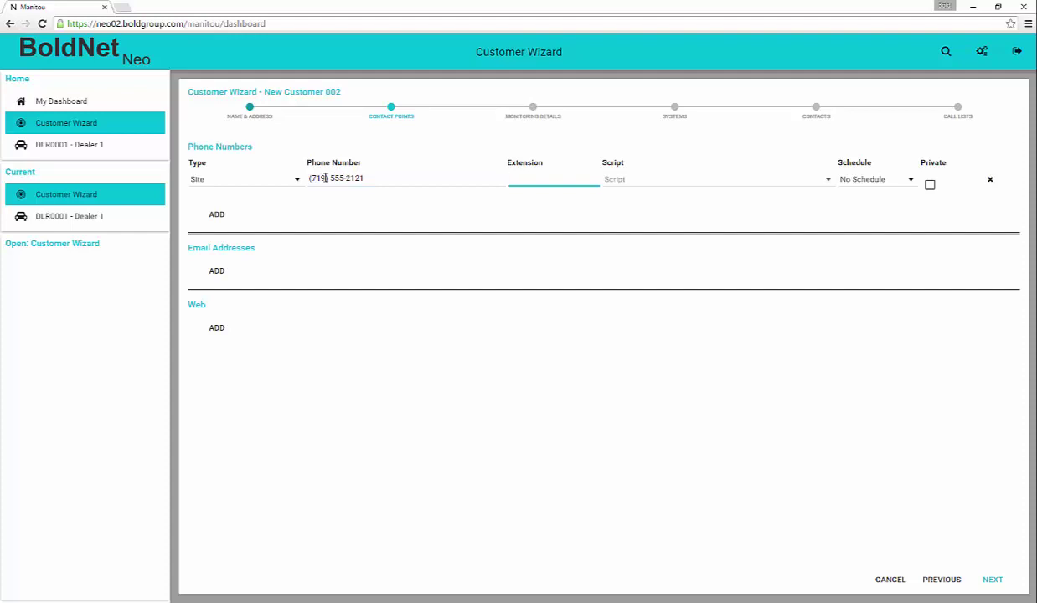
key("Tab")
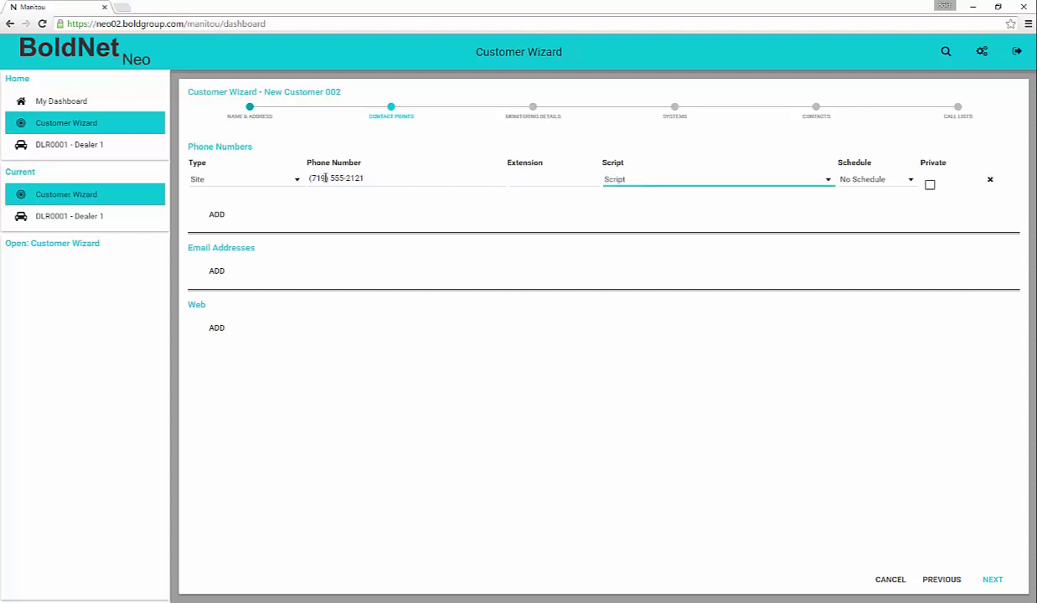
key("Tab")
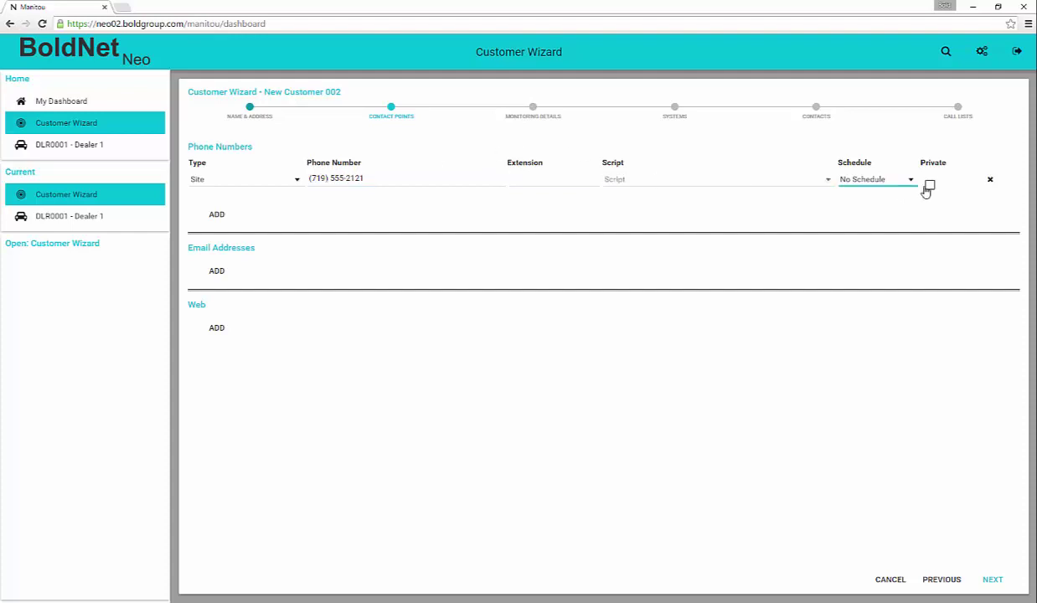
left_click(911, 183)
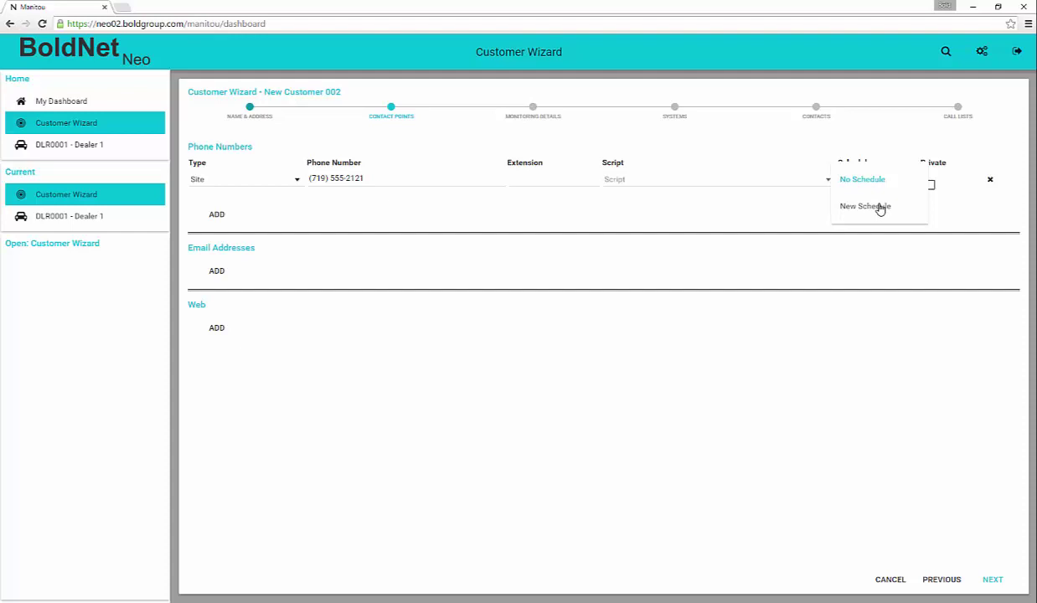
- Create a new schedule DAYS described as 'Daytime telephone availability'
left_click(871, 206)
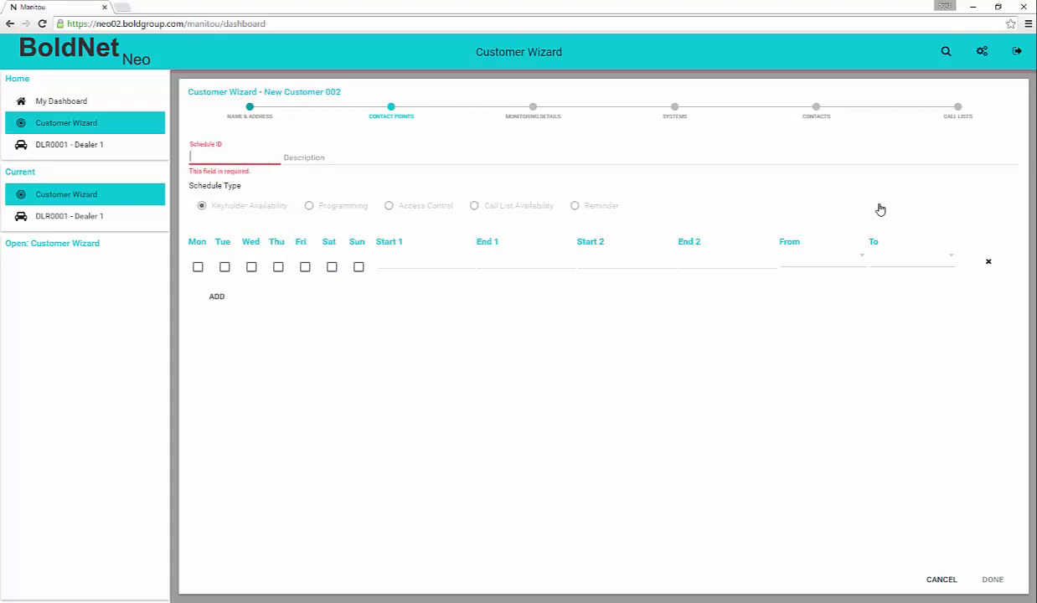
type("DAYS")
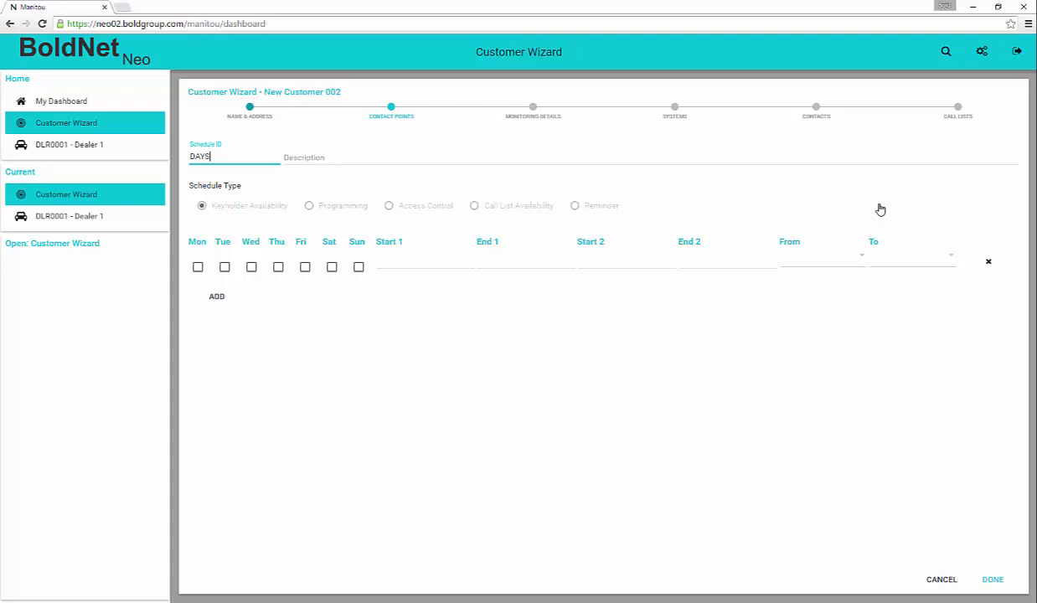
key("Tab")
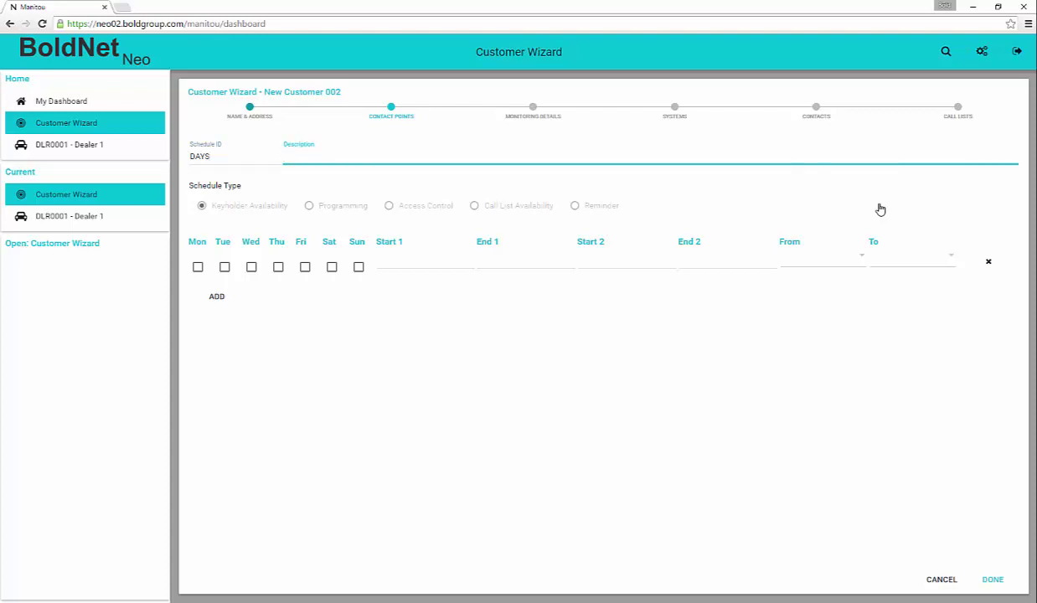
type("Daytime telephone availab")
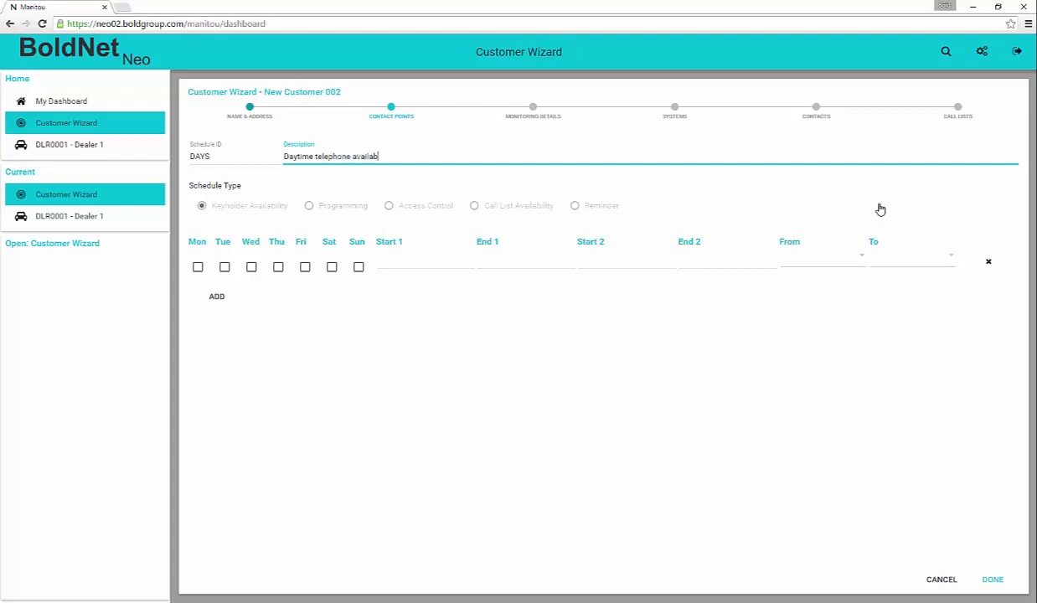
type("ility")
key("Tab")
- Make the schedule cover Monday through Saturday from 06:00 to 19:00
key("Tab")
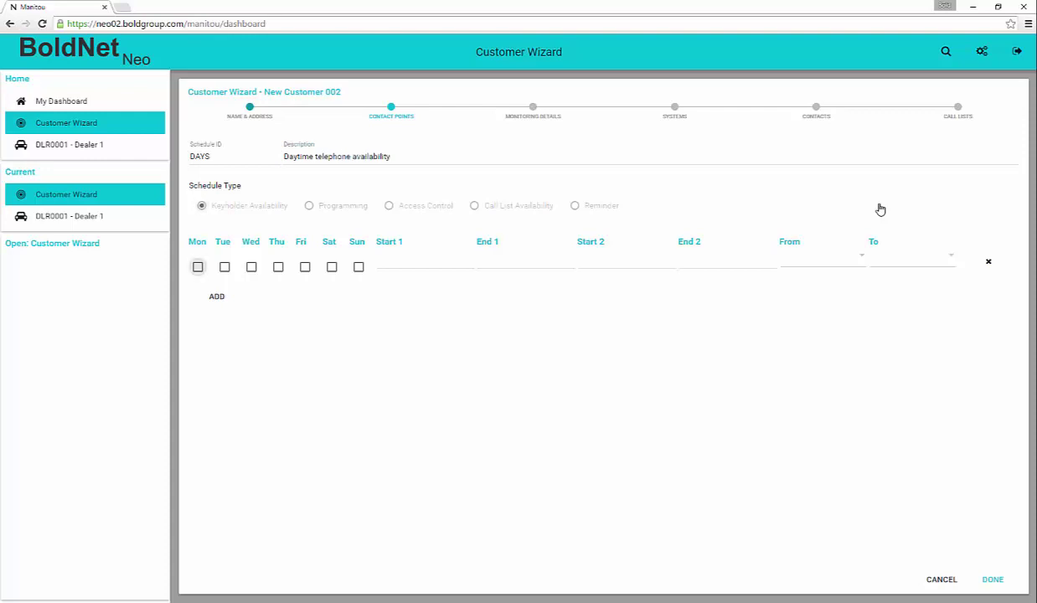
key("space")
key("Tab")
key("space")
key("Tab")
key("space")
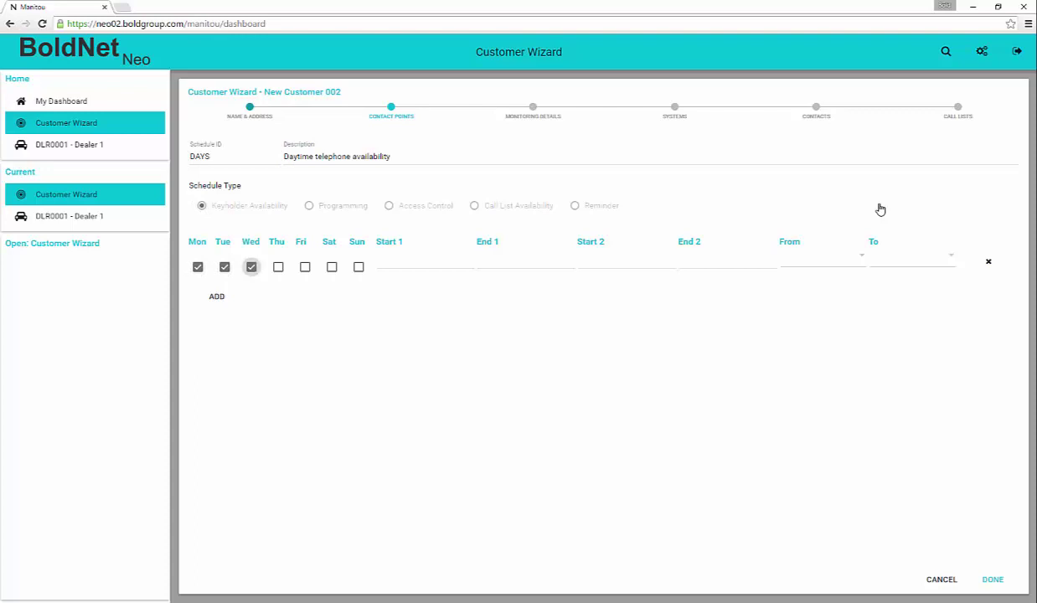
key("Tab")
key("space")
key("Tab")
key("space")
key("Tab")
key("space")
key("Tab")
key("Tab")
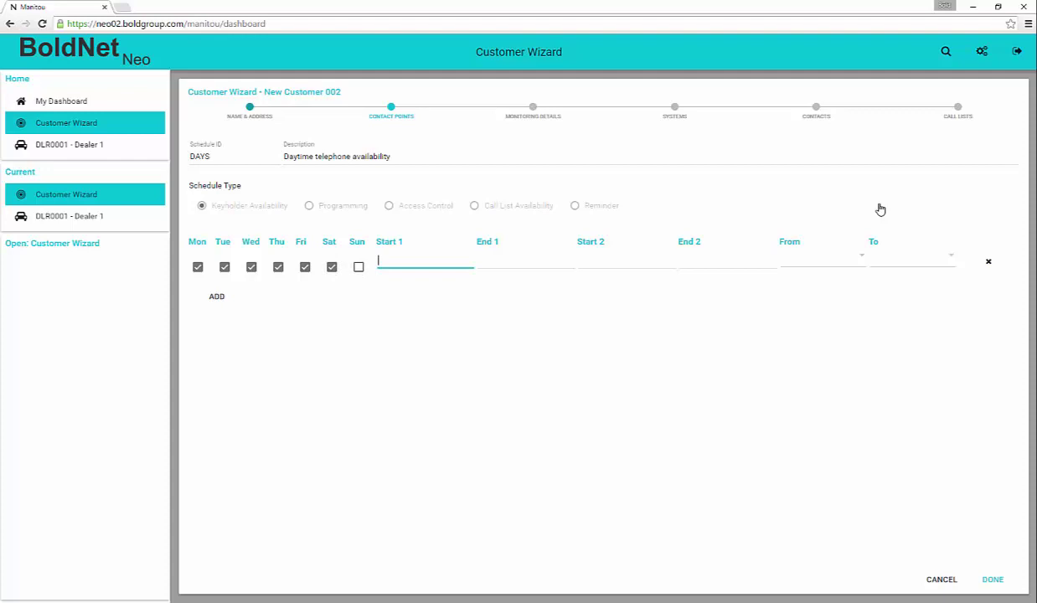
type("06:00")
key("Tab")
type("19:0")
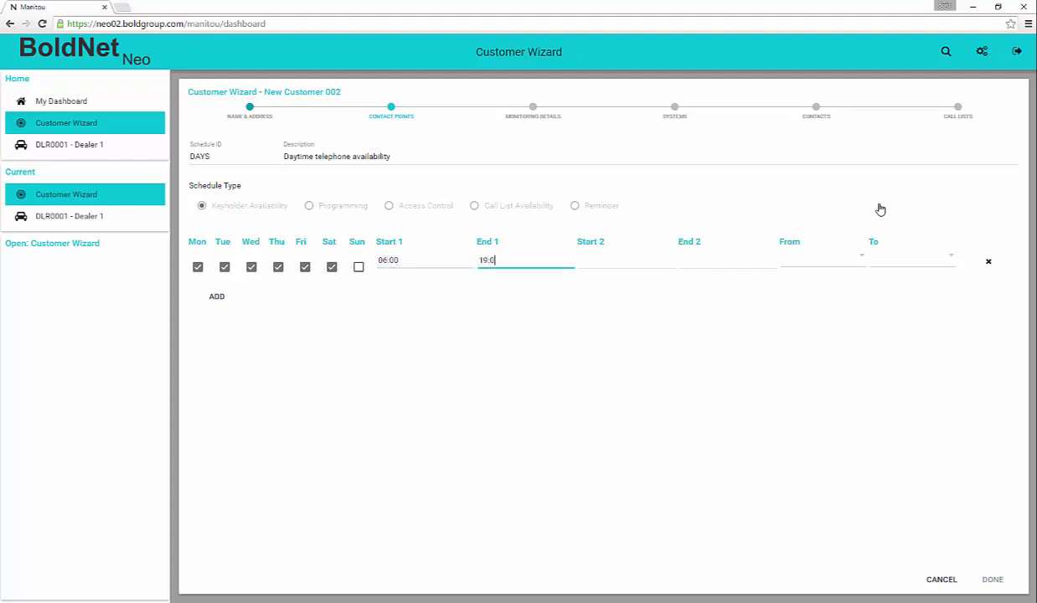
type("0")
key("Tab")
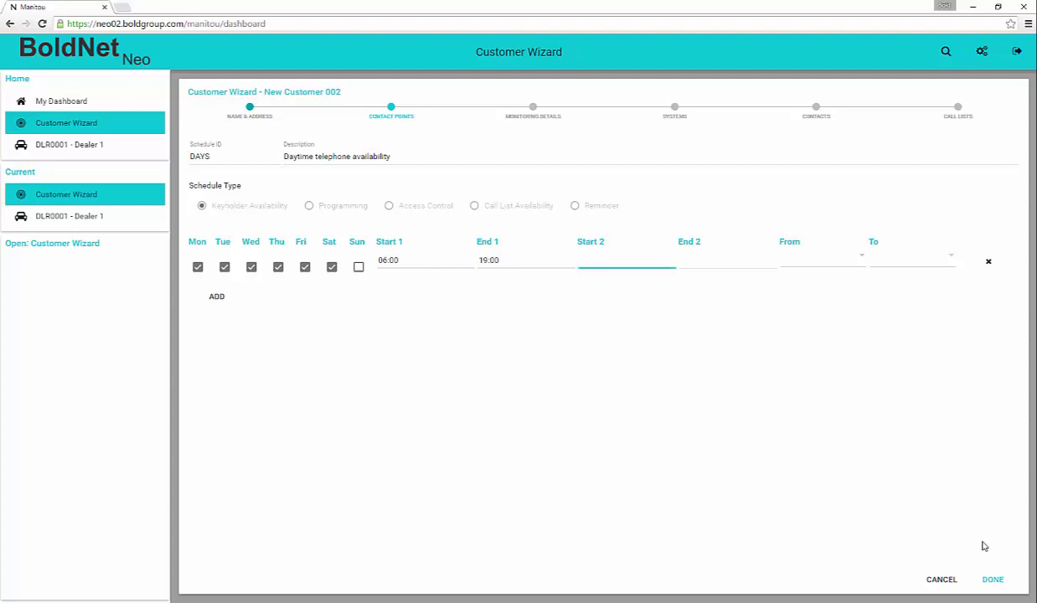
- Save the DAYS schedule onto the site phone and toggle its Private box
left_click(993, 580)
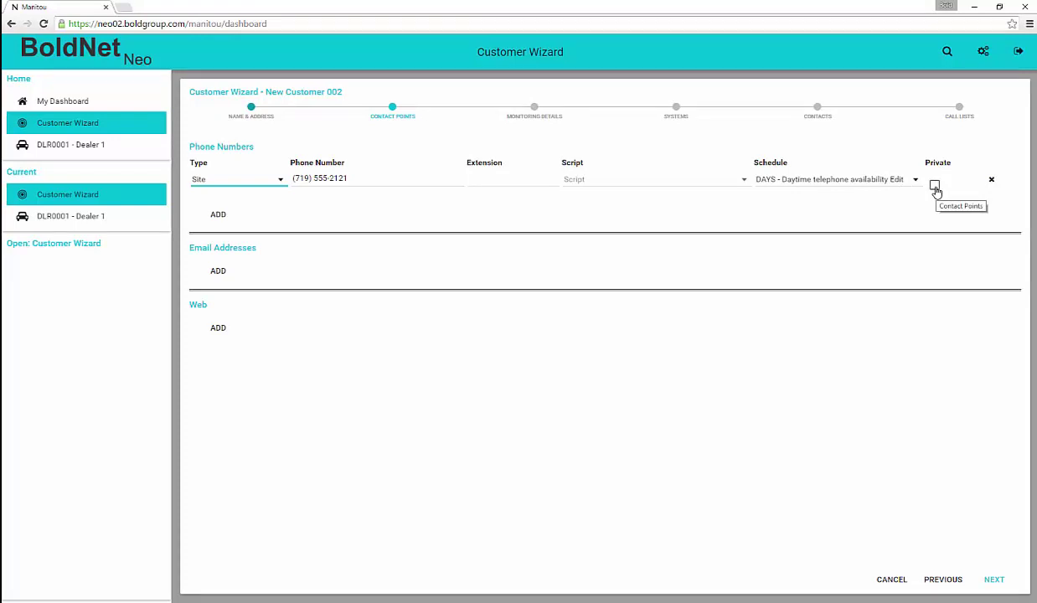
left_click(934, 185)
- Add an e-mail row with the contact's address, MAPI - EMAIL provider and PDF format
left_click(215, 274)
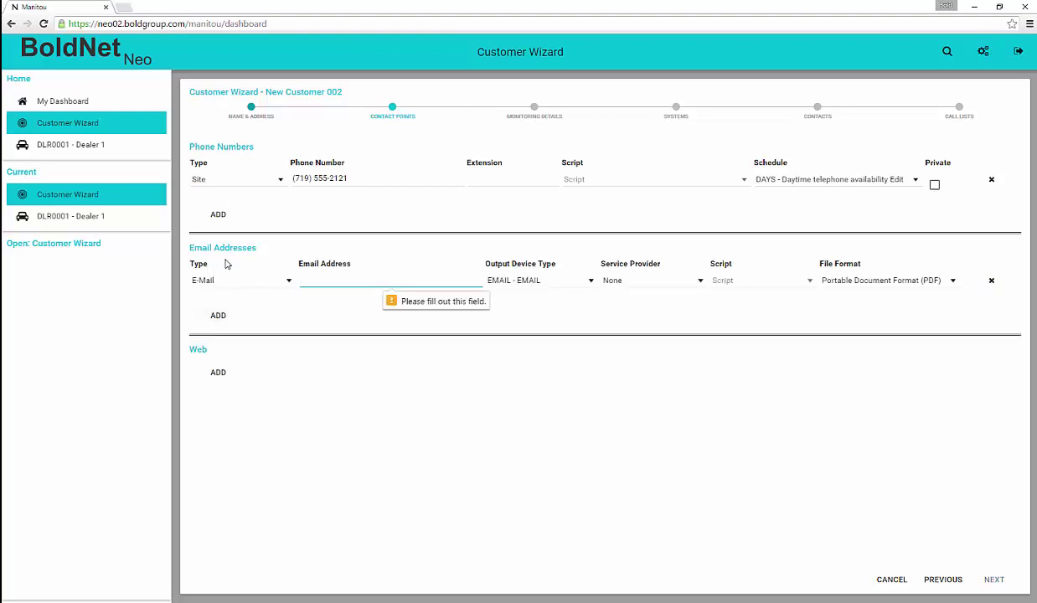
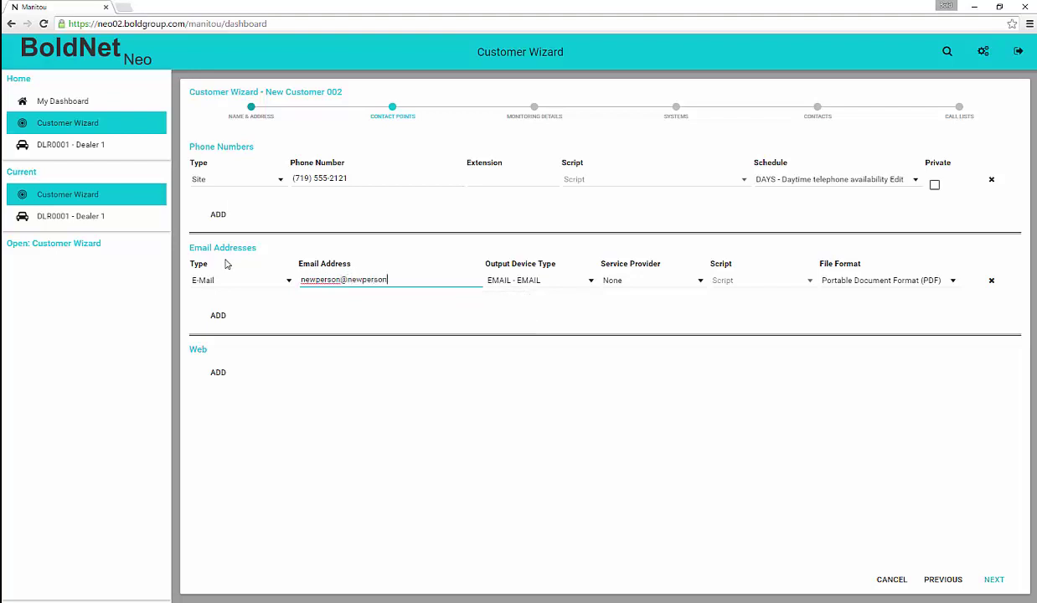
left_click(649, 279)
left_click(630, 375)
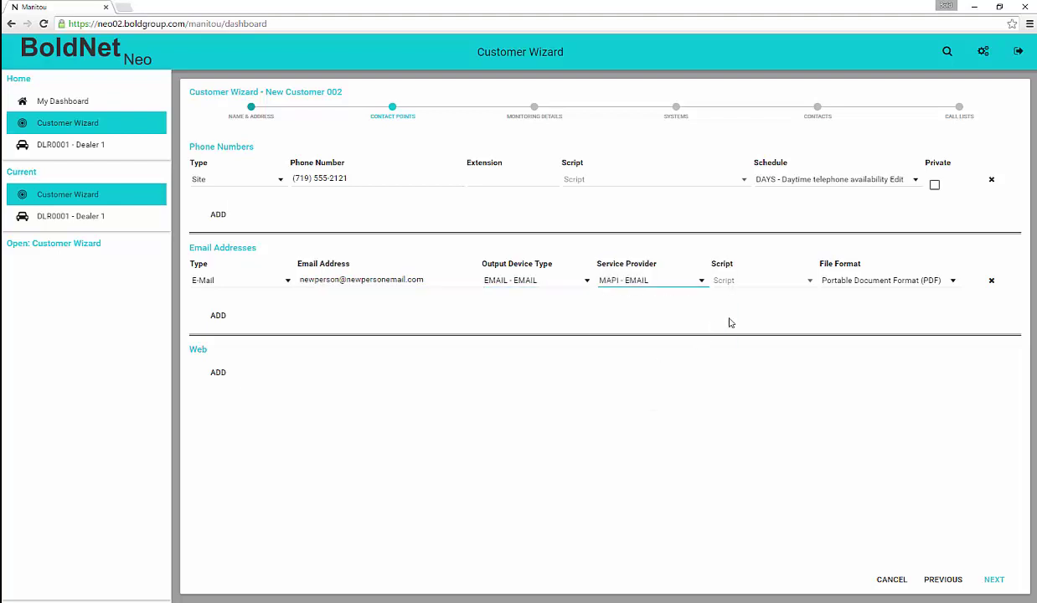
left_click(952, 283)
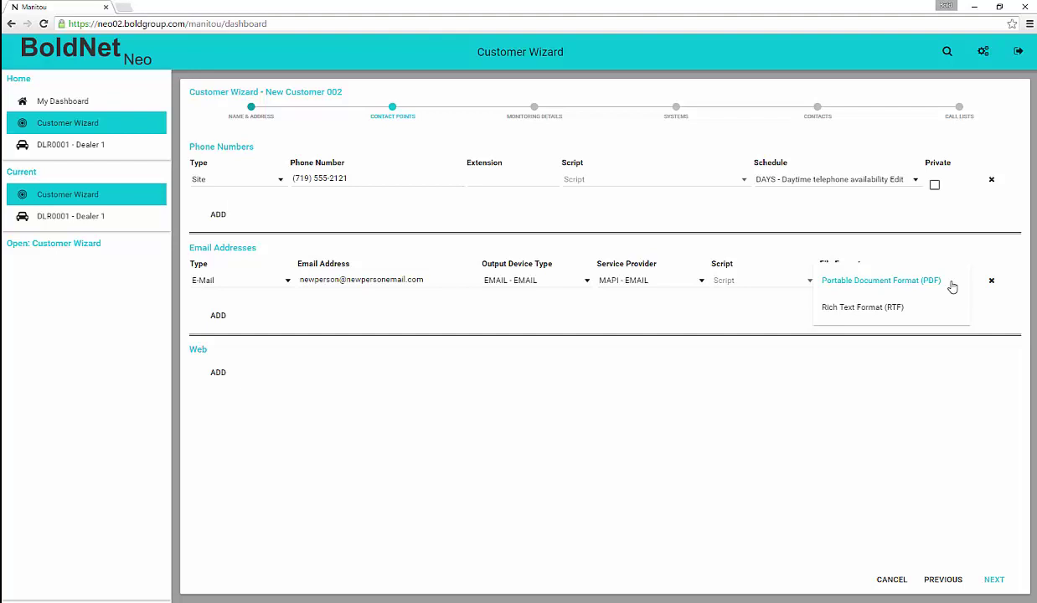
left_click(952, 284)
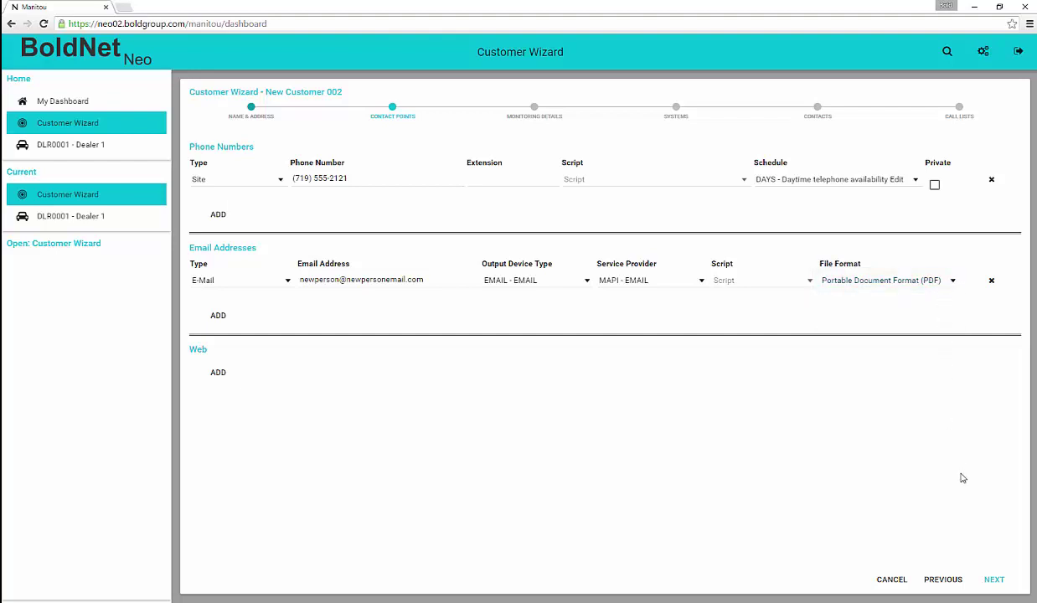
- Turn on Auto Cancel Alarms on Restore in Monitoring Details
left_click(995, 581)
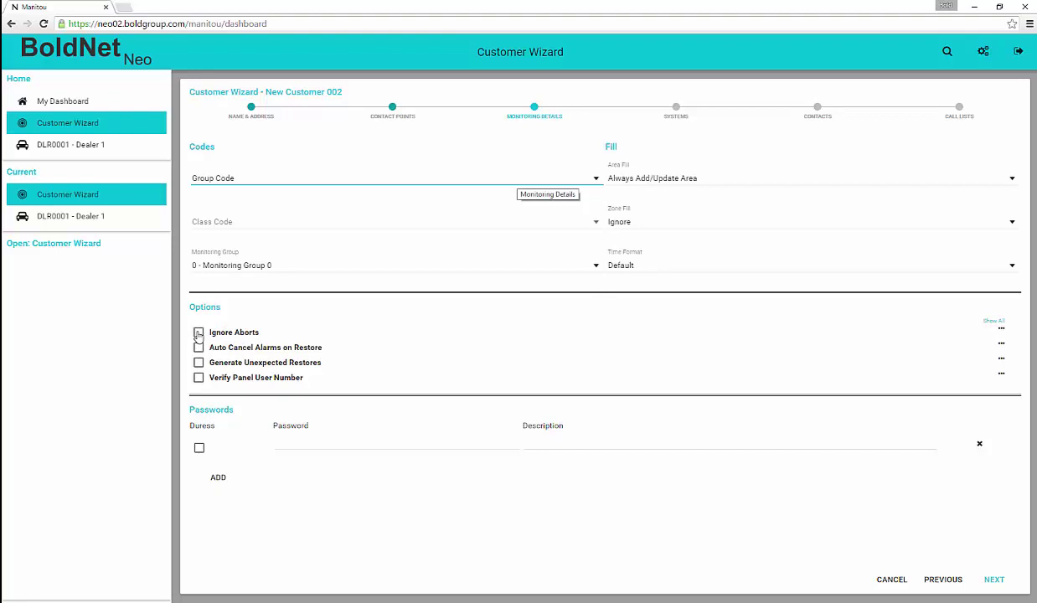
left_click(198, 346)
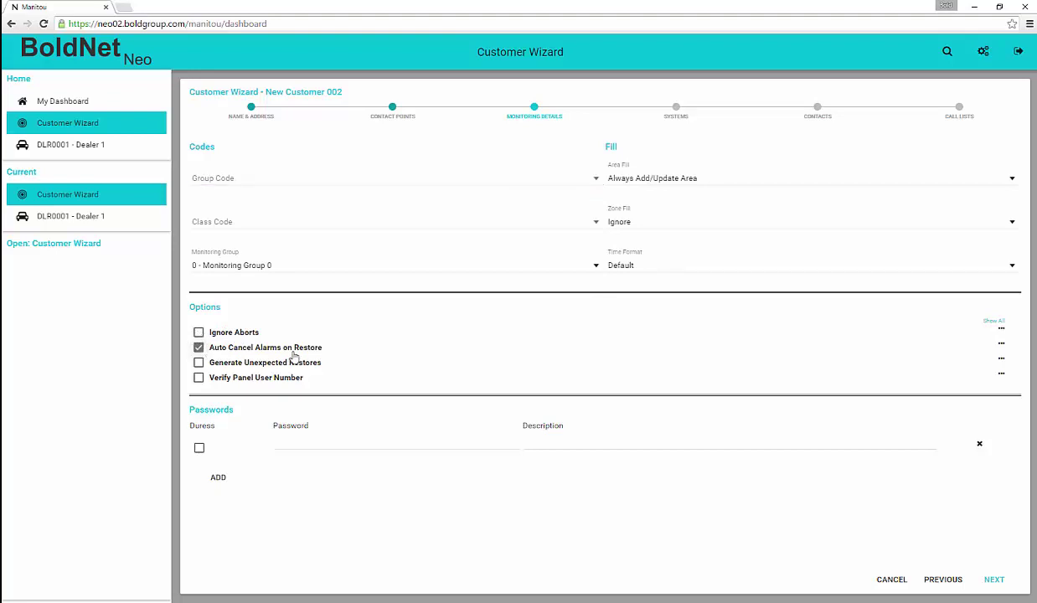
left_click(1001, 344)
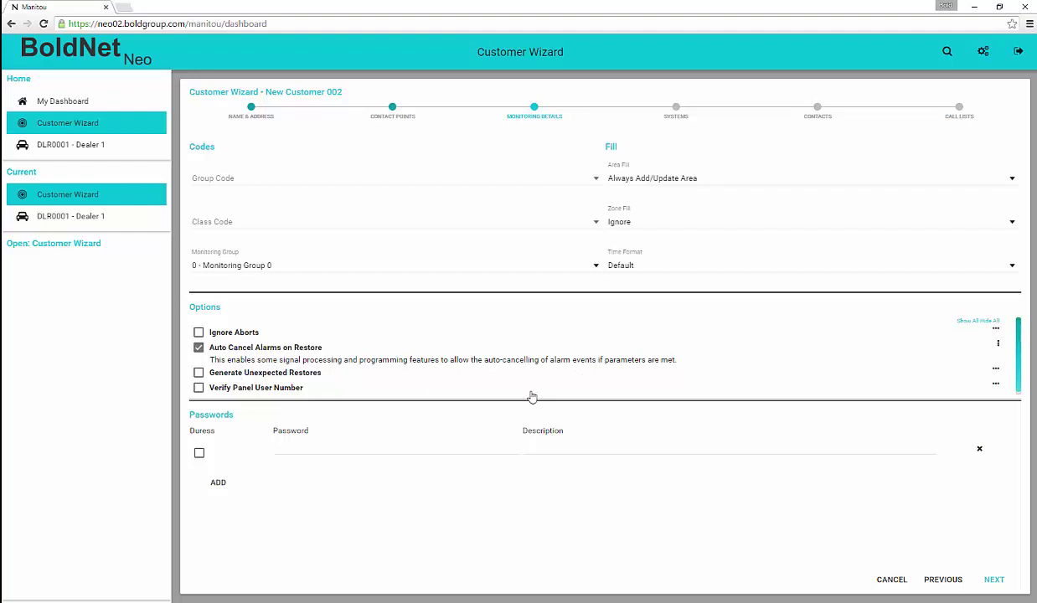
- Add a password described 'All Okay Word' and mark the second password as duress
left_click(293, 448)
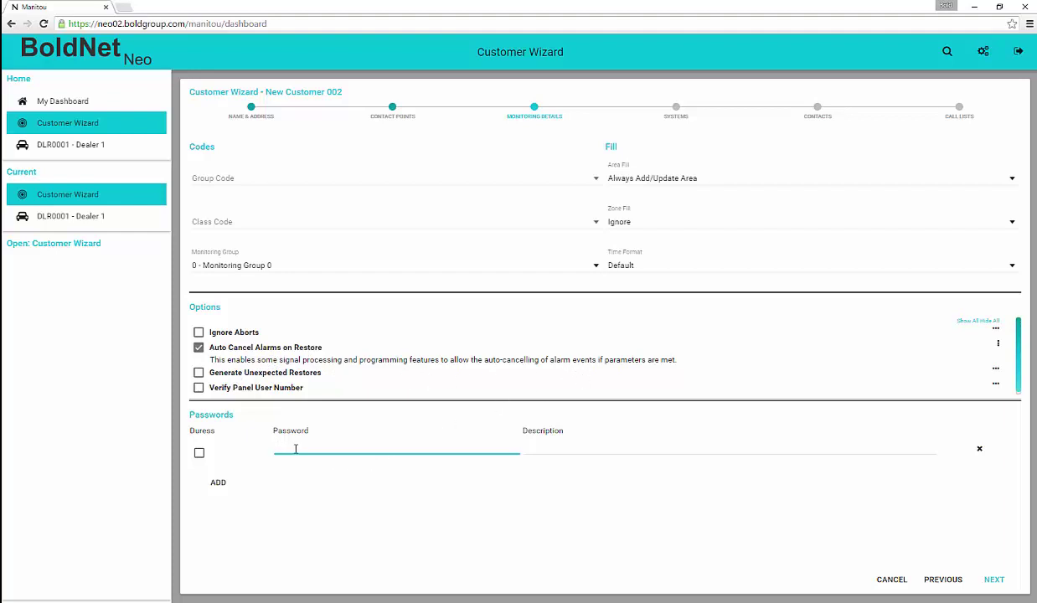
key("Tab")
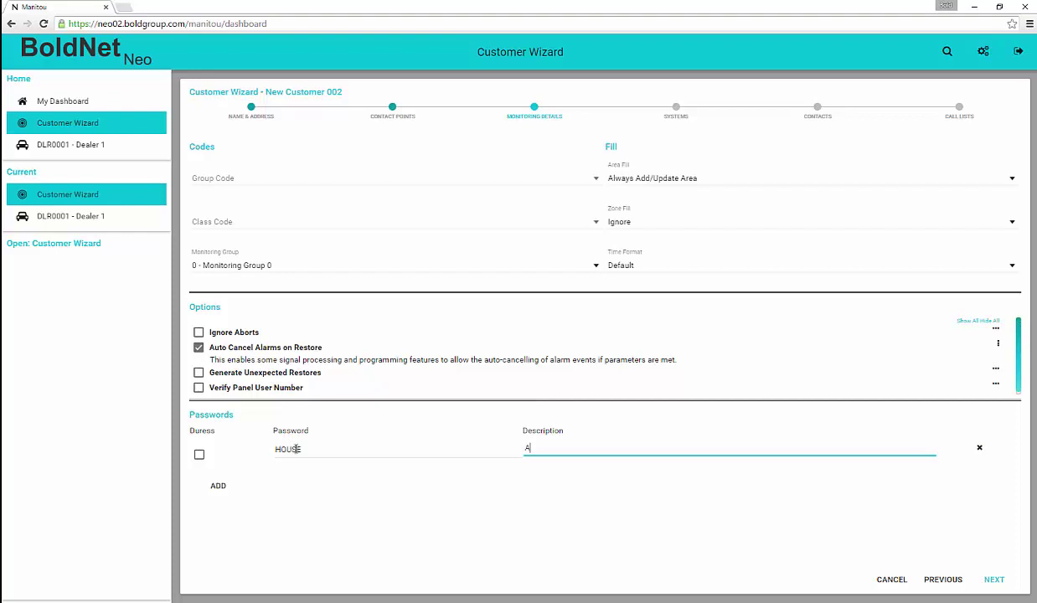
key("Tab")
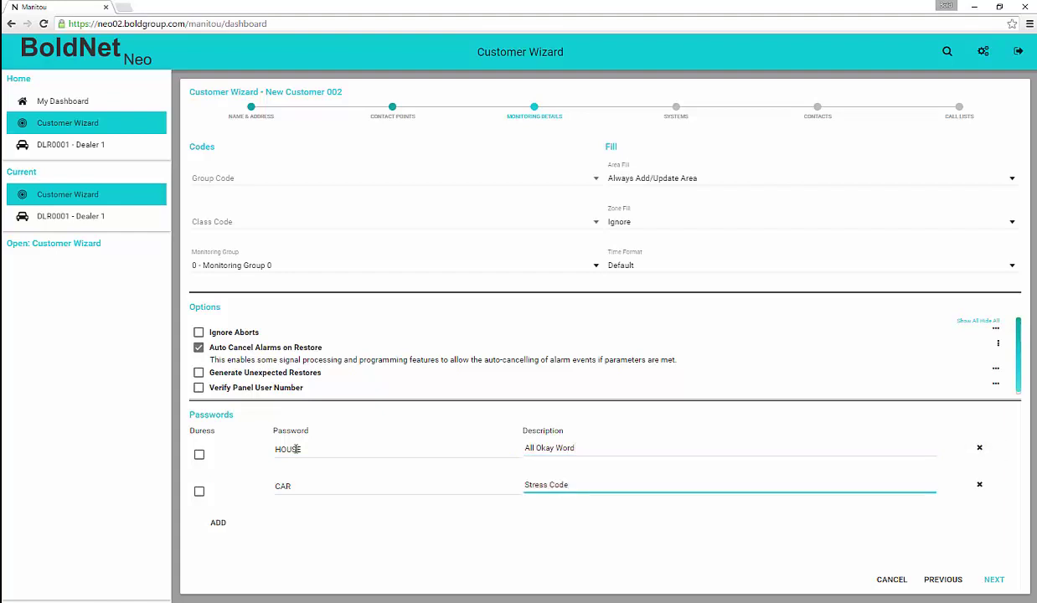
left_click(199, 490)
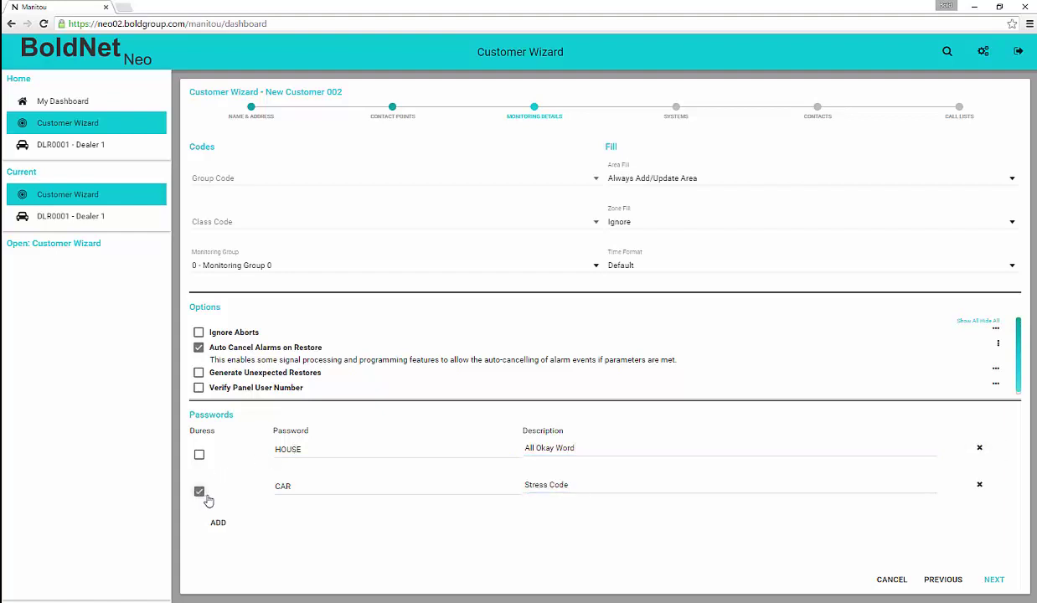
left_click(993, 579)
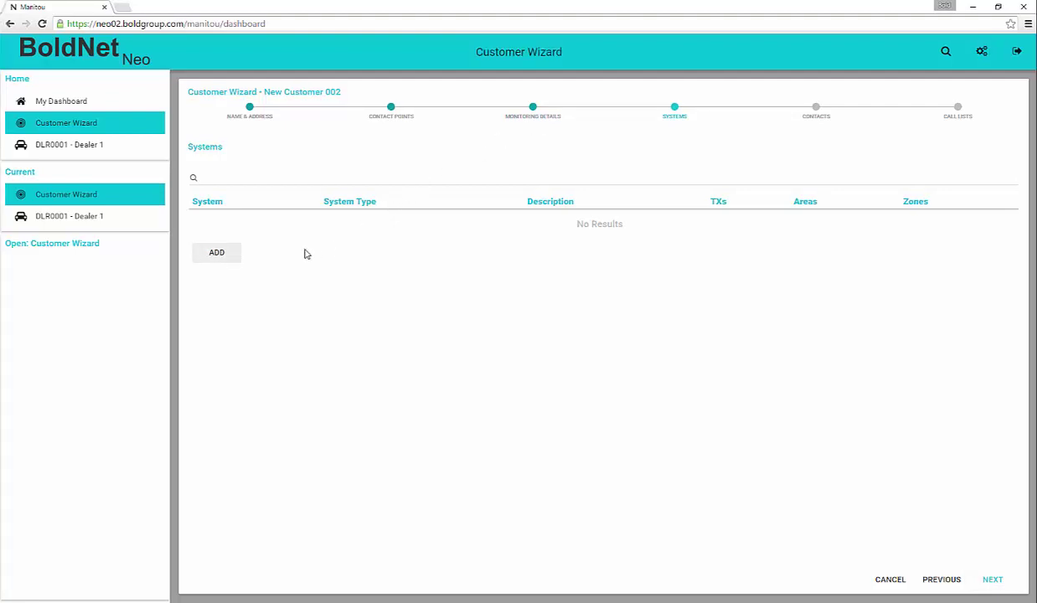
- Add system 1 'Burglary & Fire' with ADEMCO LYNX as the panel type
left_click(211, 253)
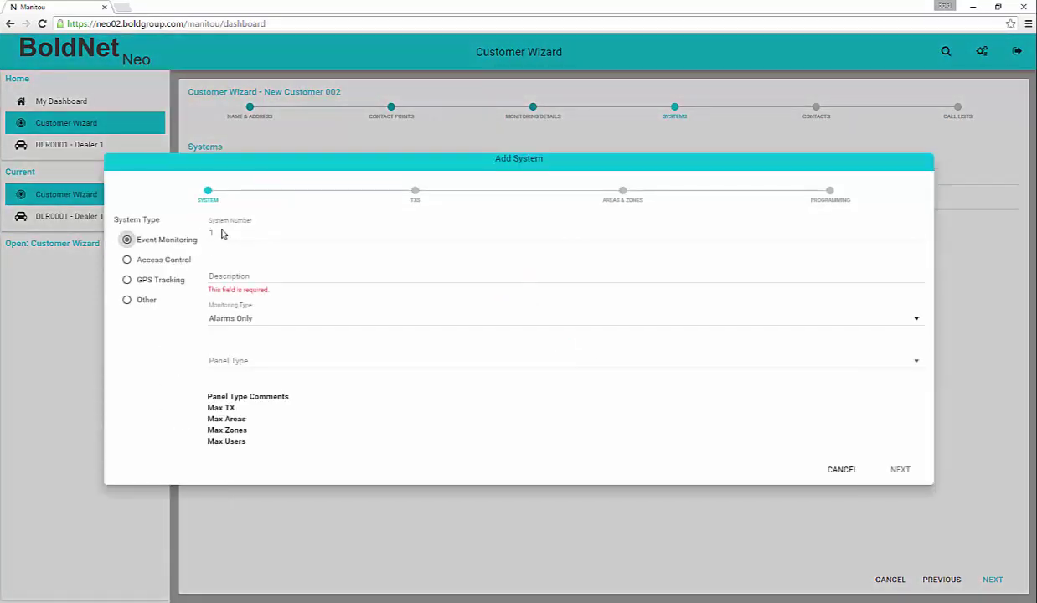
left_click(226, 276)
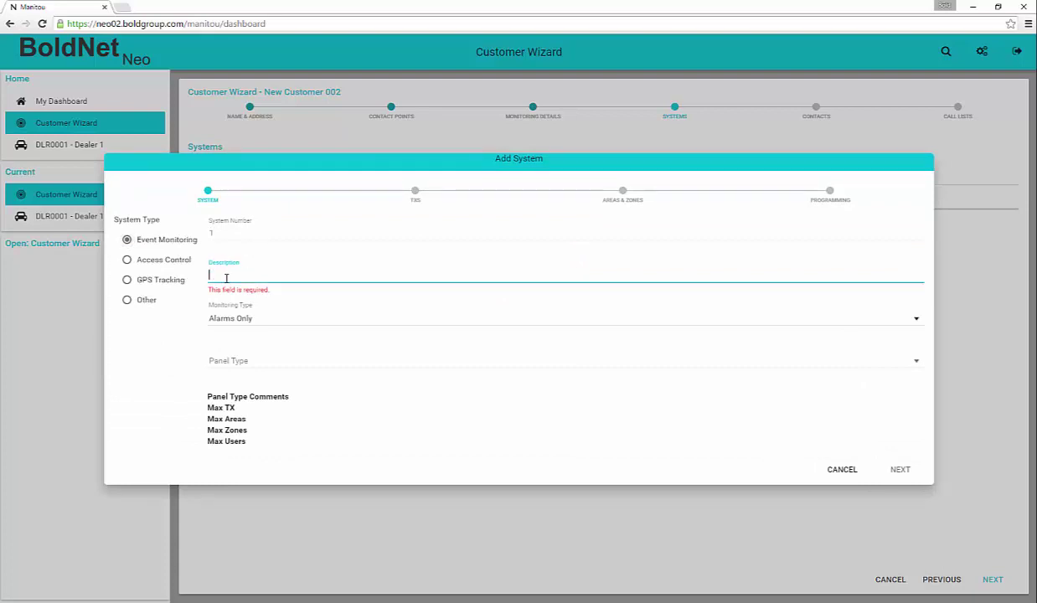
type("Burglary *")
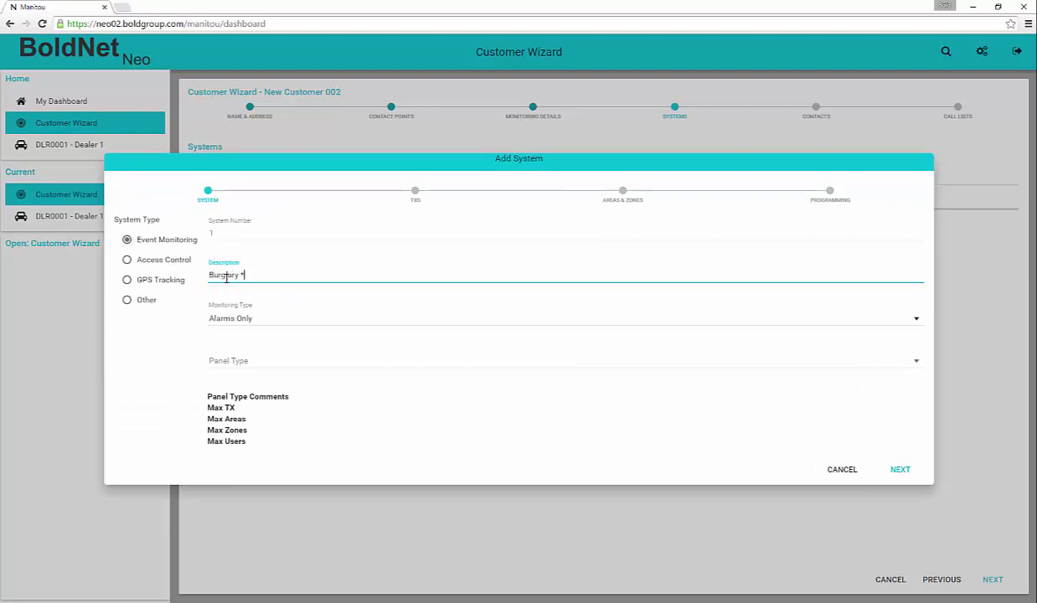
type(" Fire")
key("Tab")
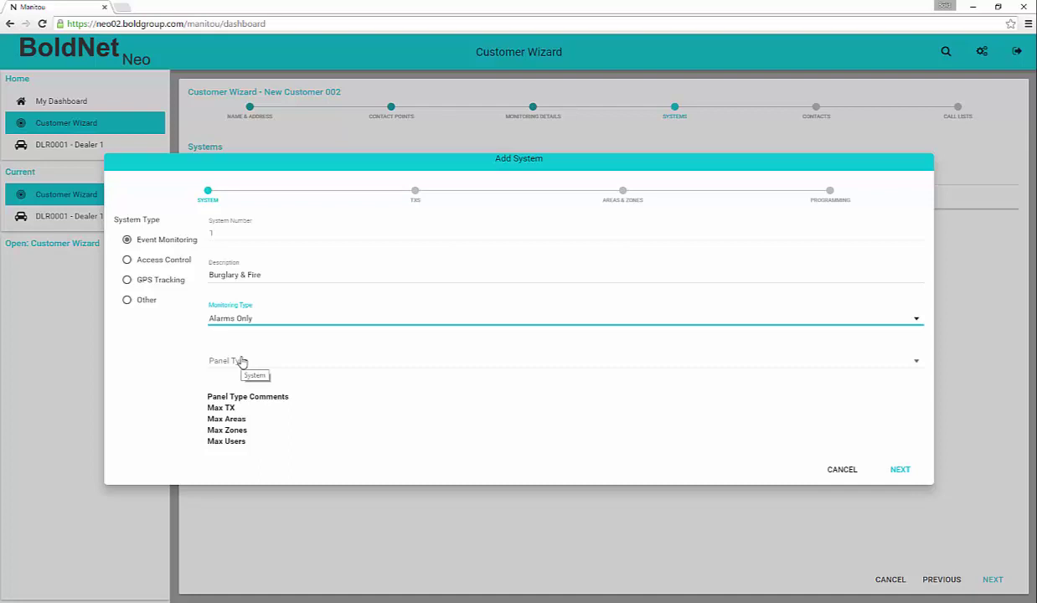
left_click(241, 361)
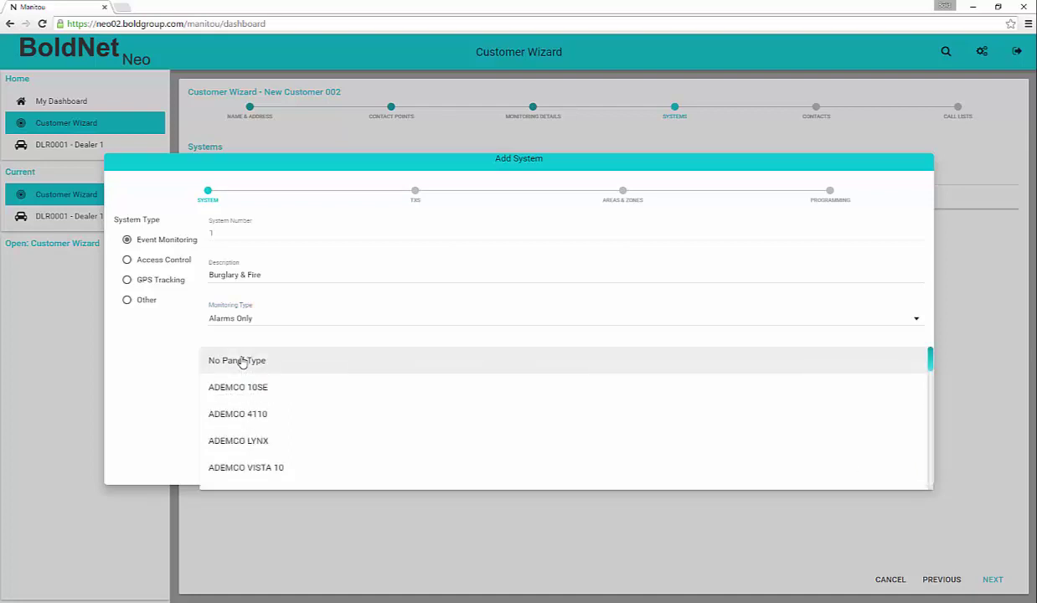
left_click(256, 444)
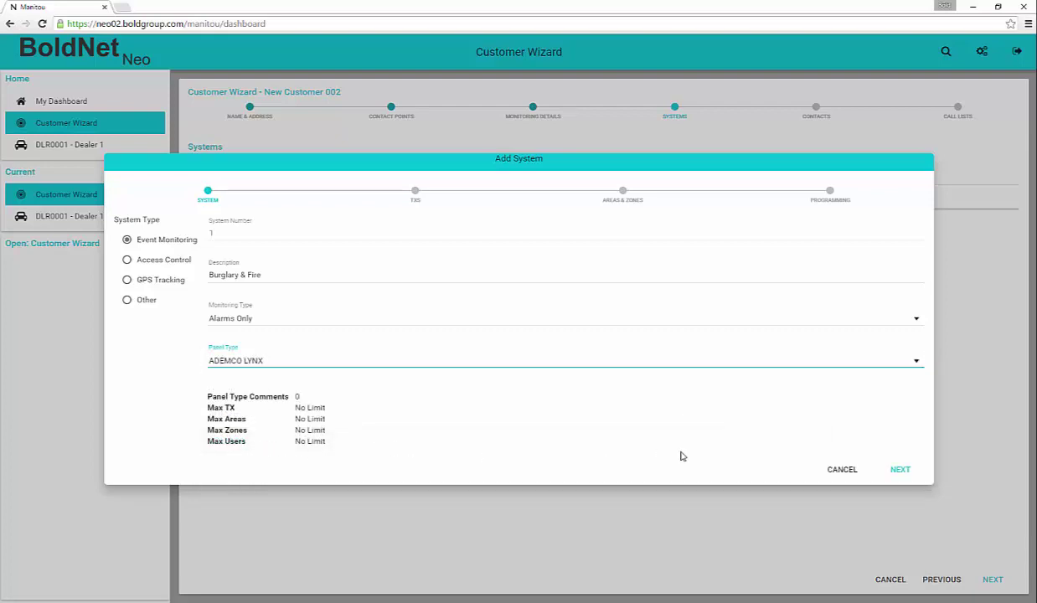
- Add transmitter 'Telephone Dialer - 1234' with type DFLT, XML RLP prefix and next TX ID 6097
left_click(899, 469)
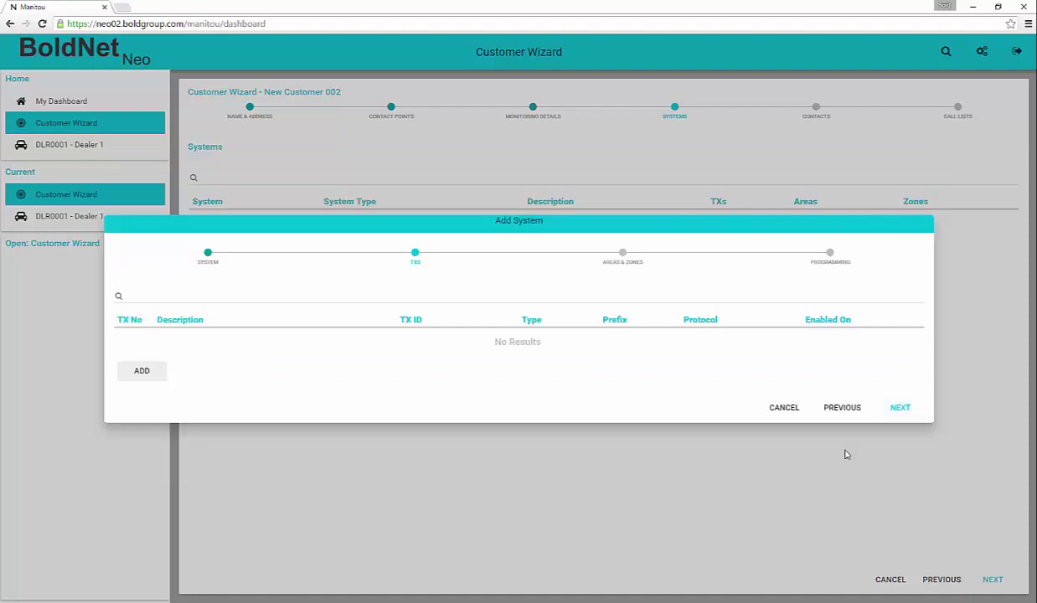
left_click(142, 372)
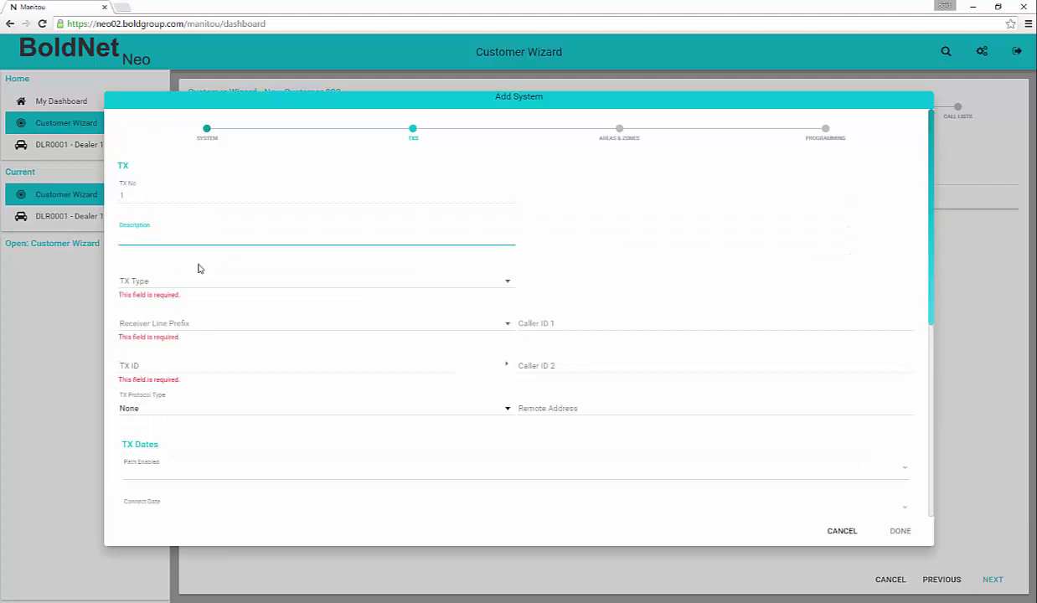
type("Telephone Dialer -")
type("1234")
left_click(507, 282)
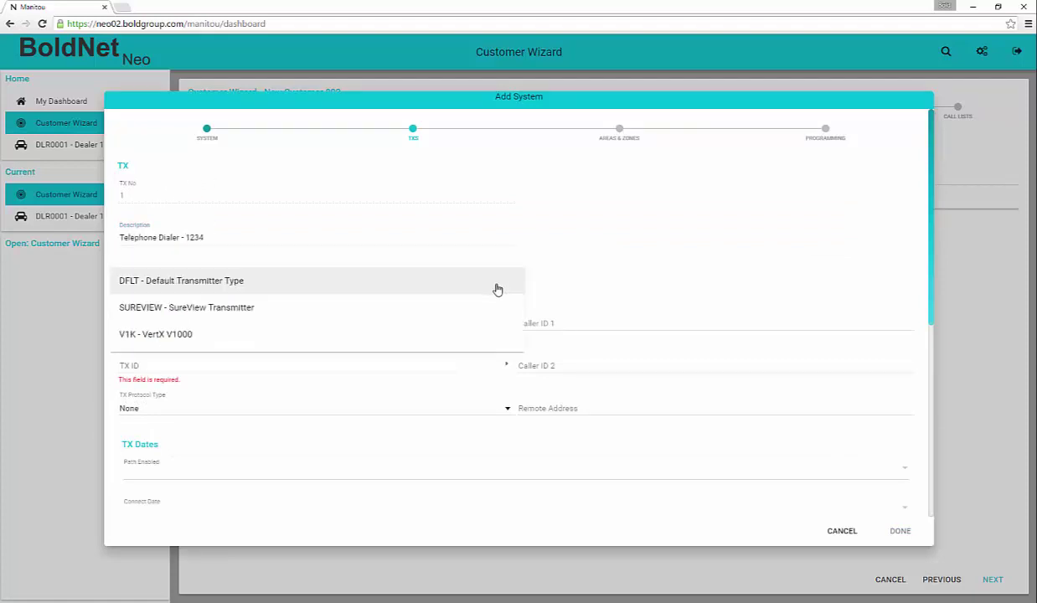
left_click(419, 284)
left_click(507, 325)
left_click(255, 325)
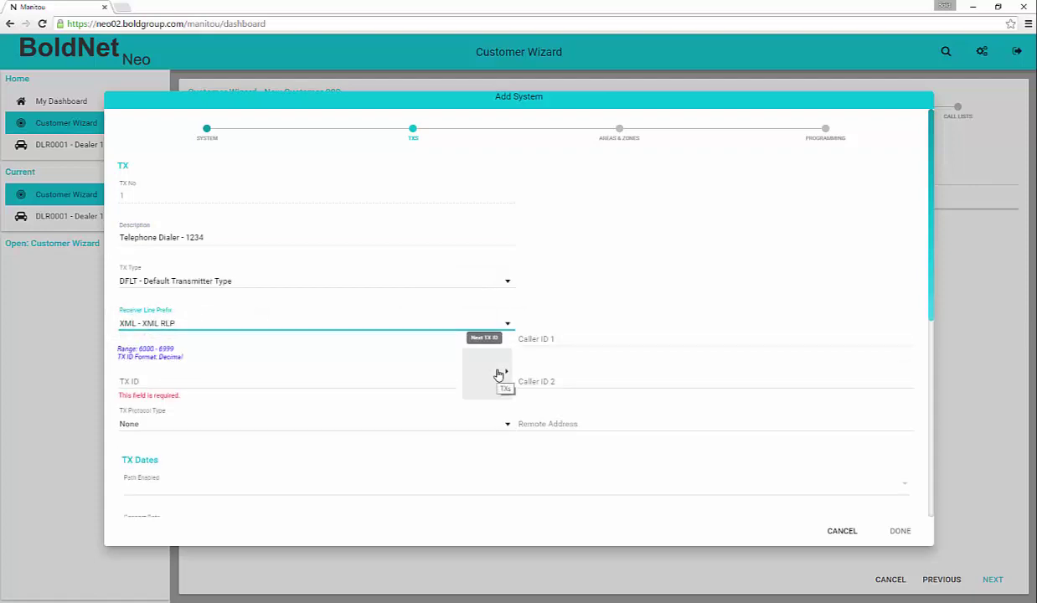
left_click(498, 374)
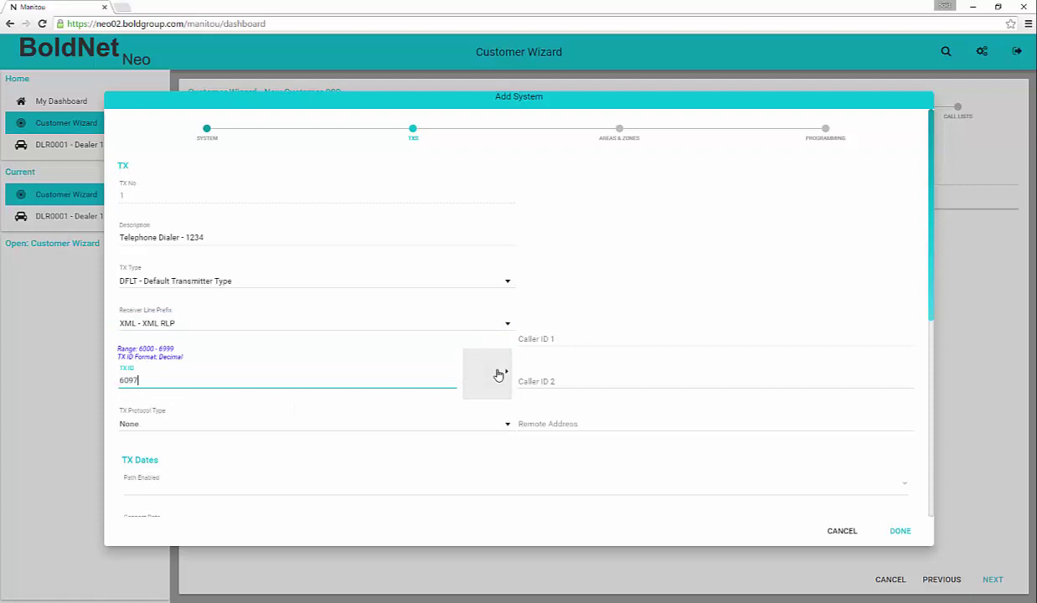
- Enter the transmitter's first caller ID phone number
left_click(533, 338)
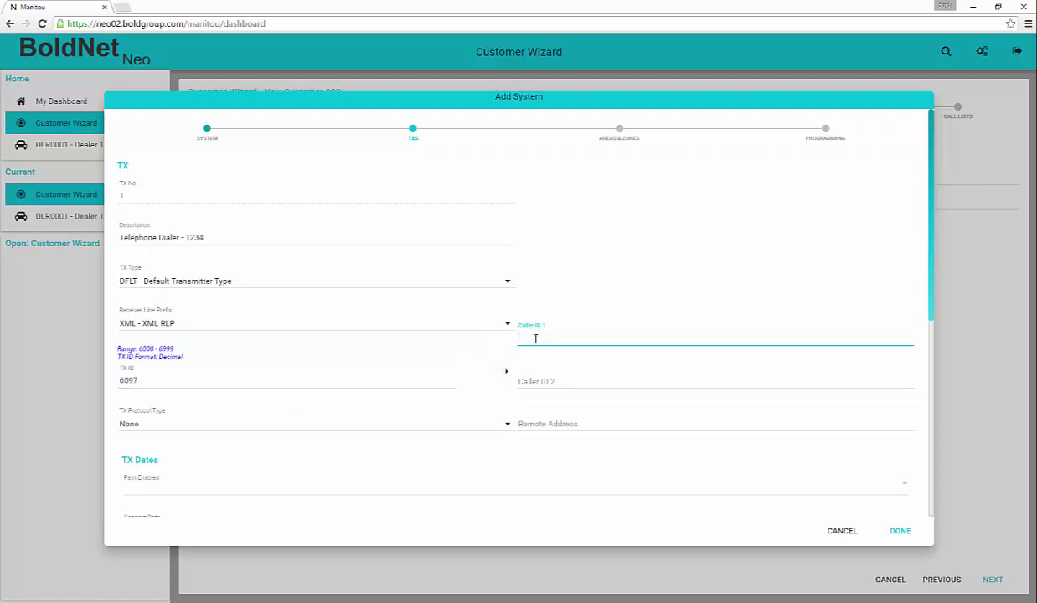
type("719) 555-1212")
key("Tab")
key("Tab")
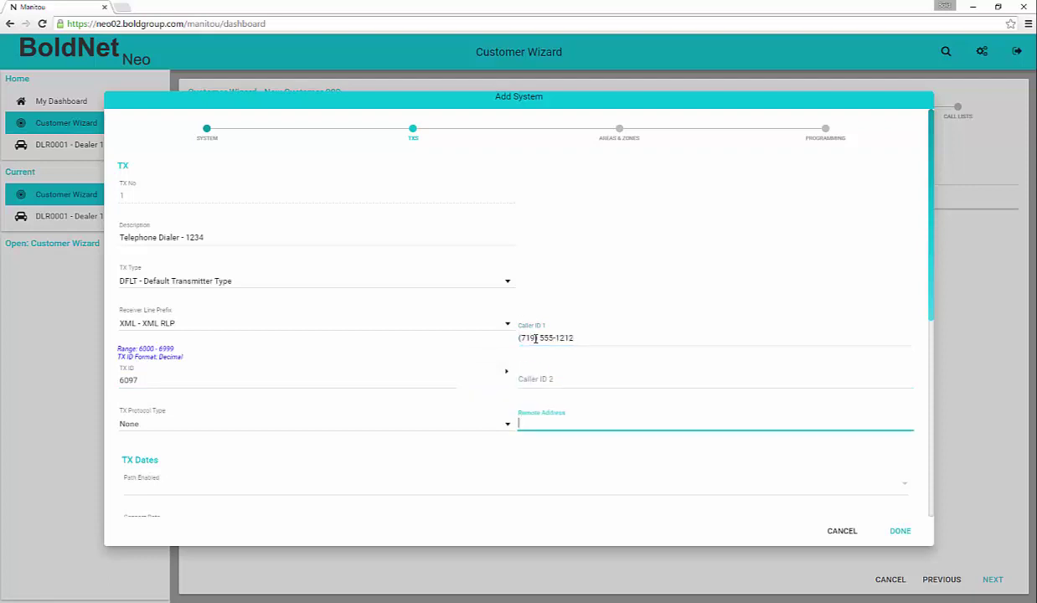
key("Tab")
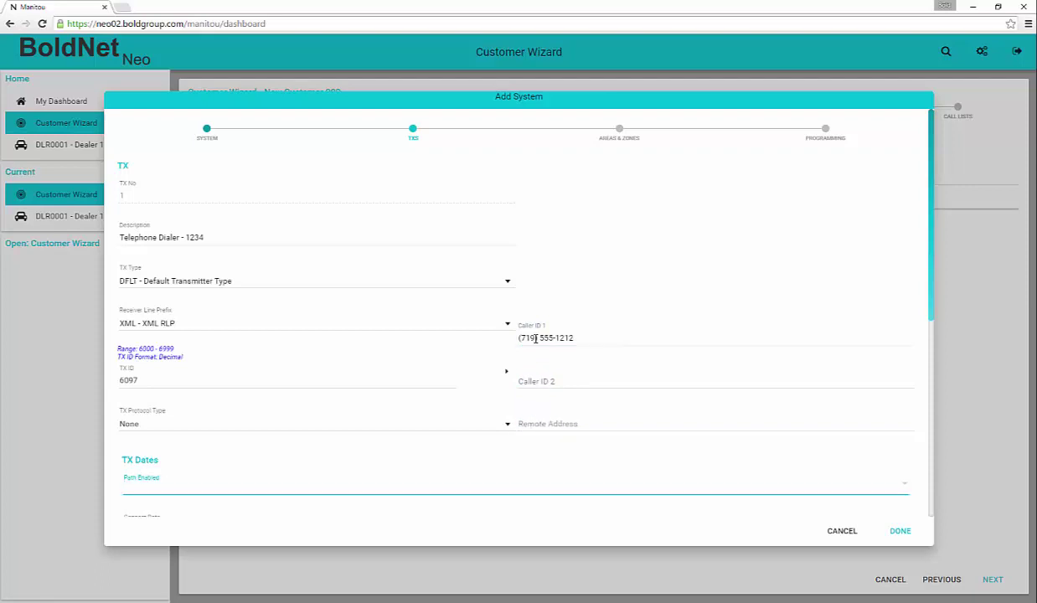
- Set a 1 Day transmitter test with Any Activity Satisfies Test enabled
scroll(528, 333, "down", 3)
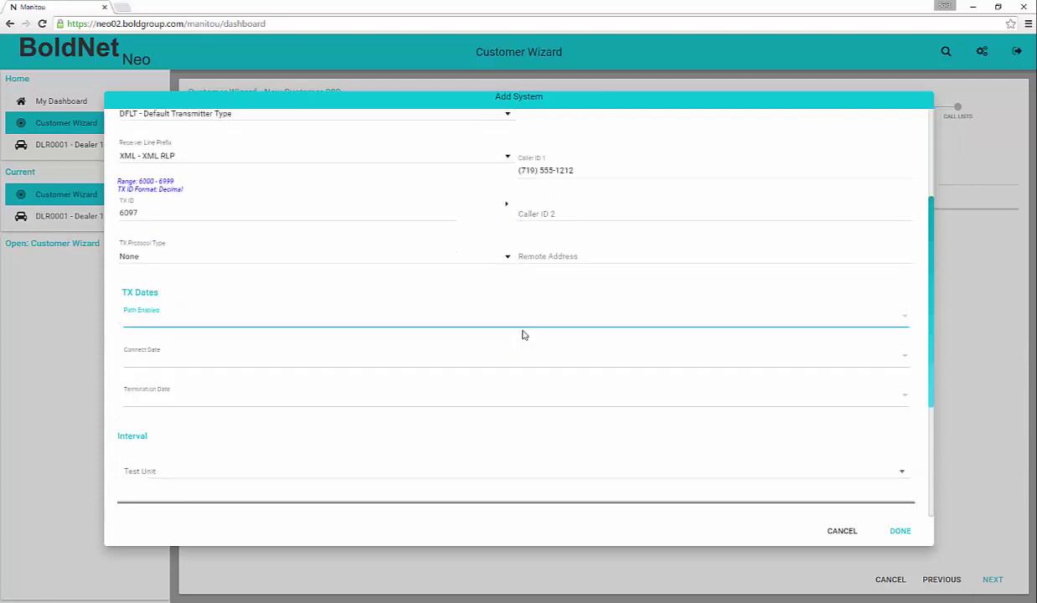
scroll(535, 332, "down", 1)
scroll(754, 312, "down", 1)
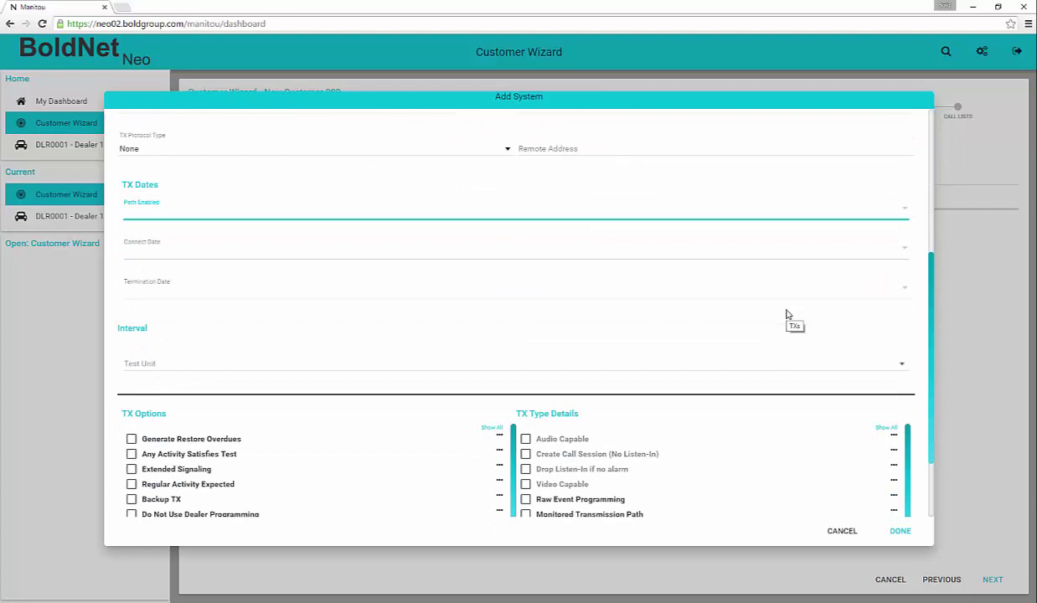
scroll(780, 313, "down", 1)
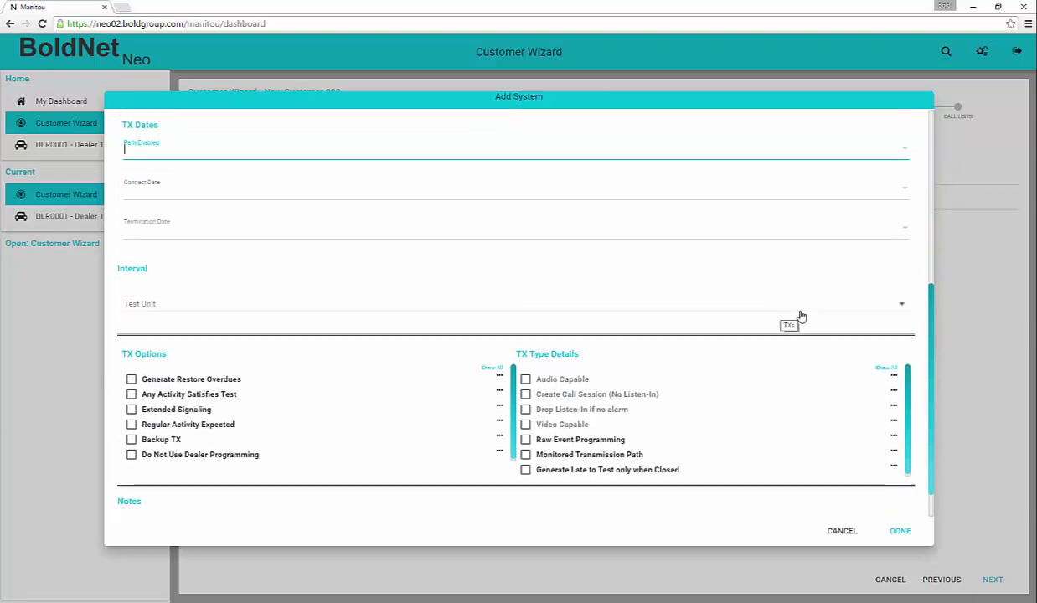
left_click(901, 306)
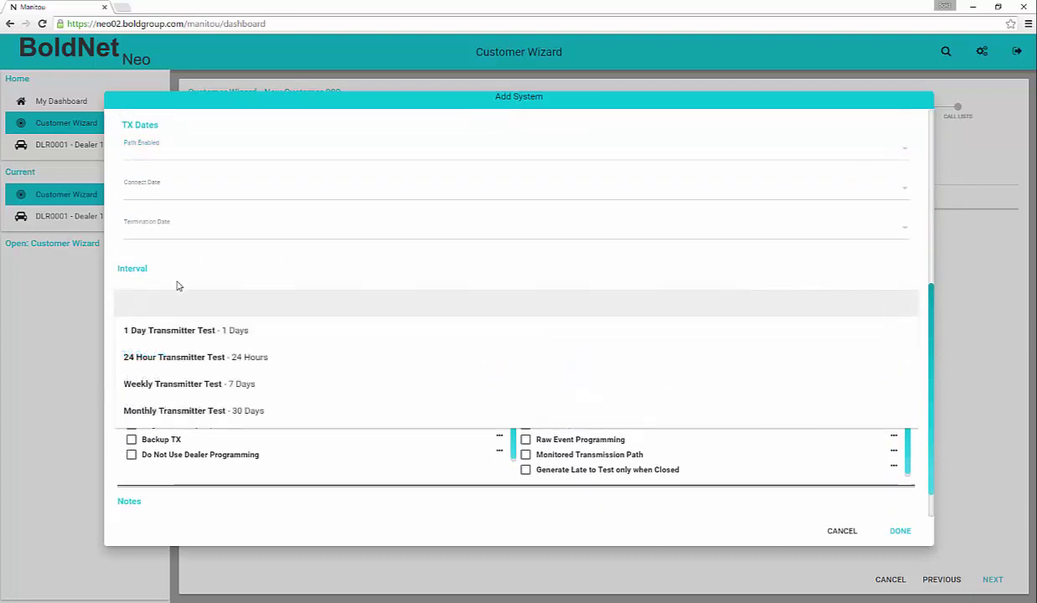
left_click(167, 333)
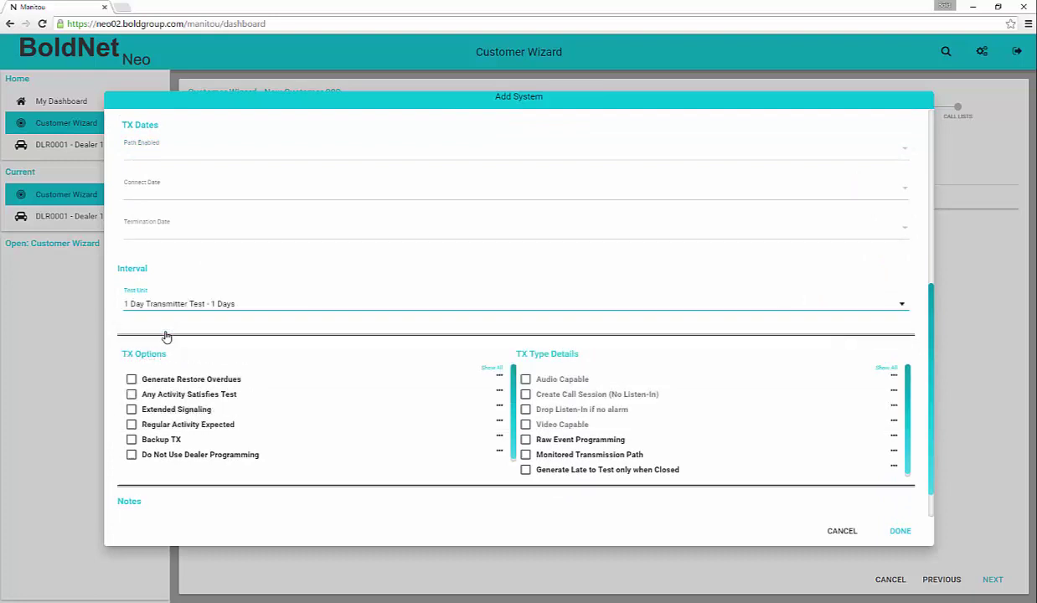
left_click(492, 367)
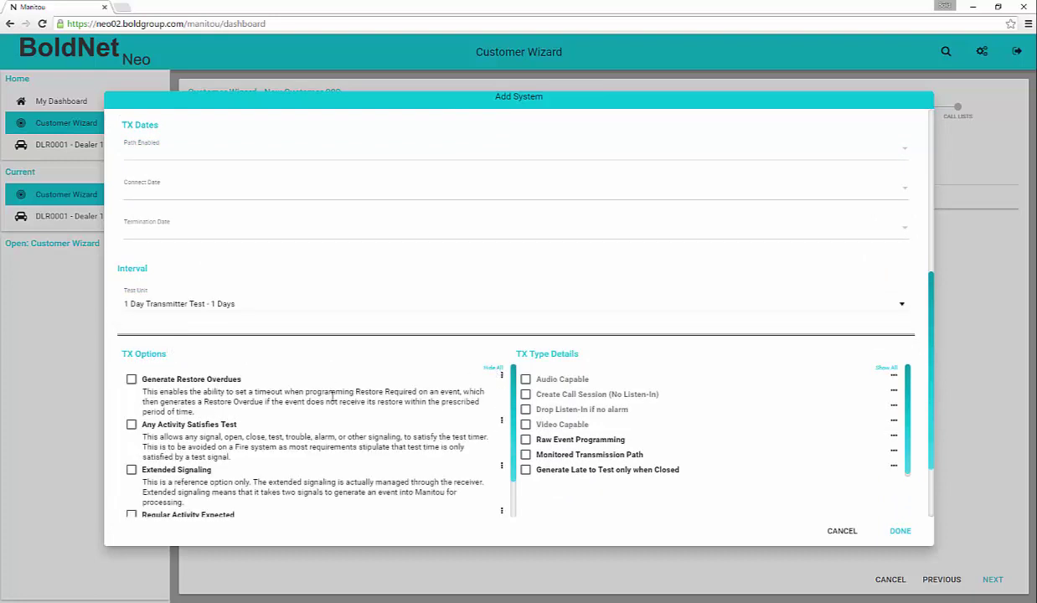
scroll(333, 394, "down", 2)
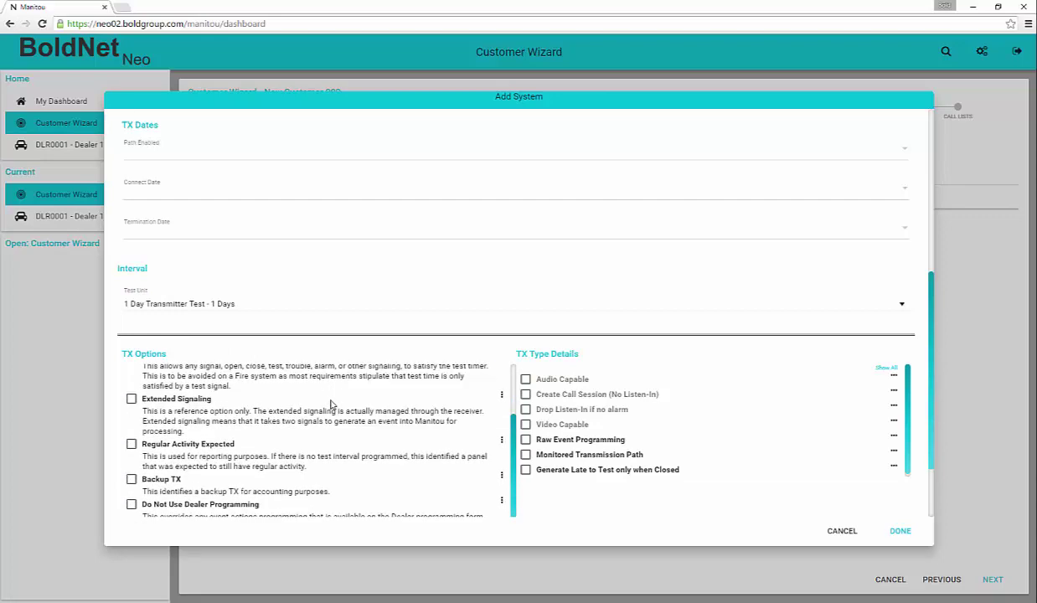
scroll(331, 405, "up", 2)
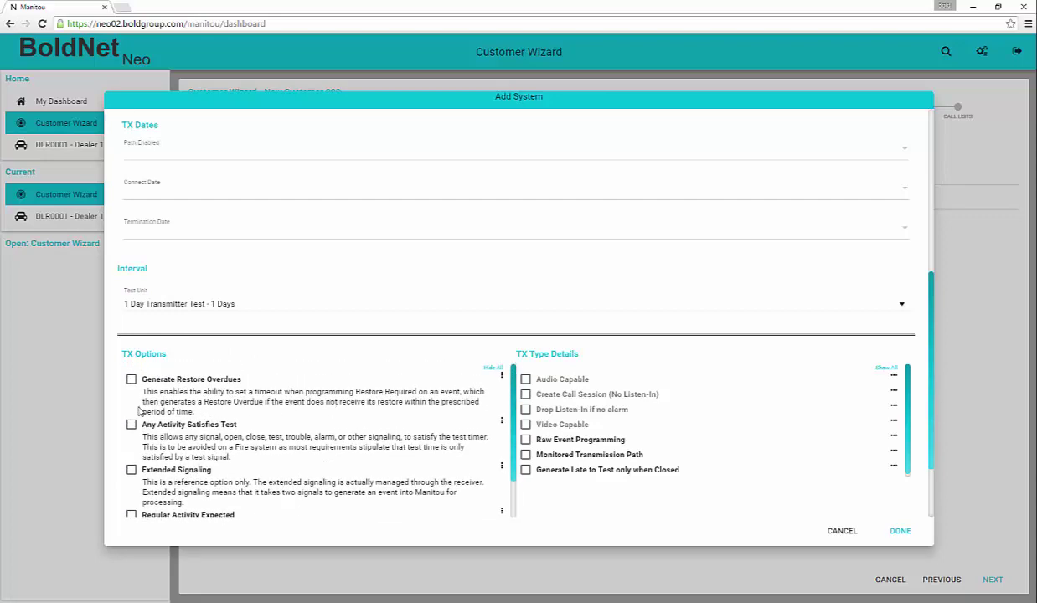
left_click(131, 425)
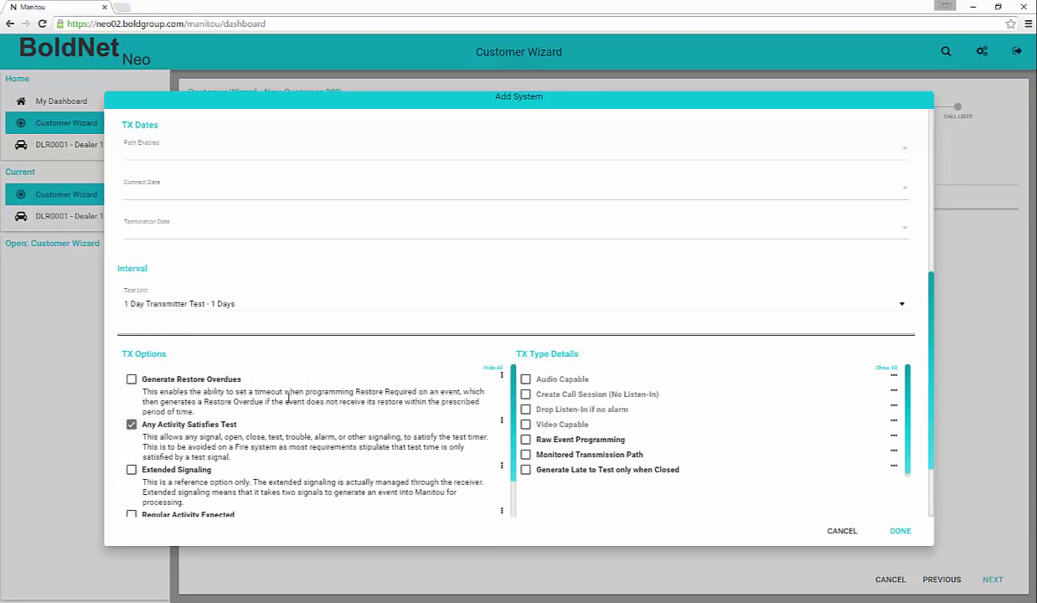
left_click(492, 369)
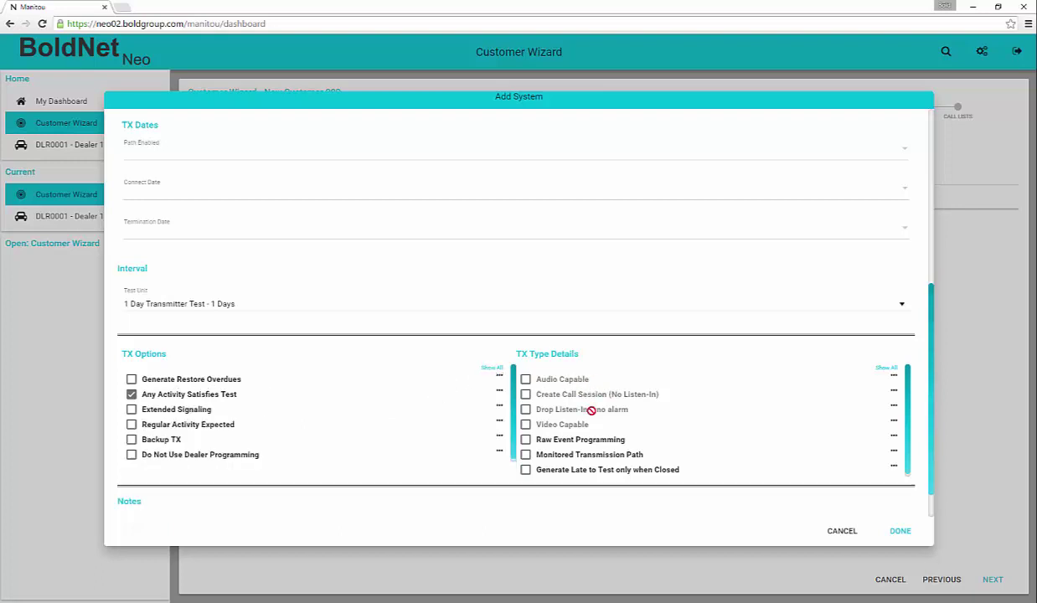
scroll(591, 411, "down", 1)
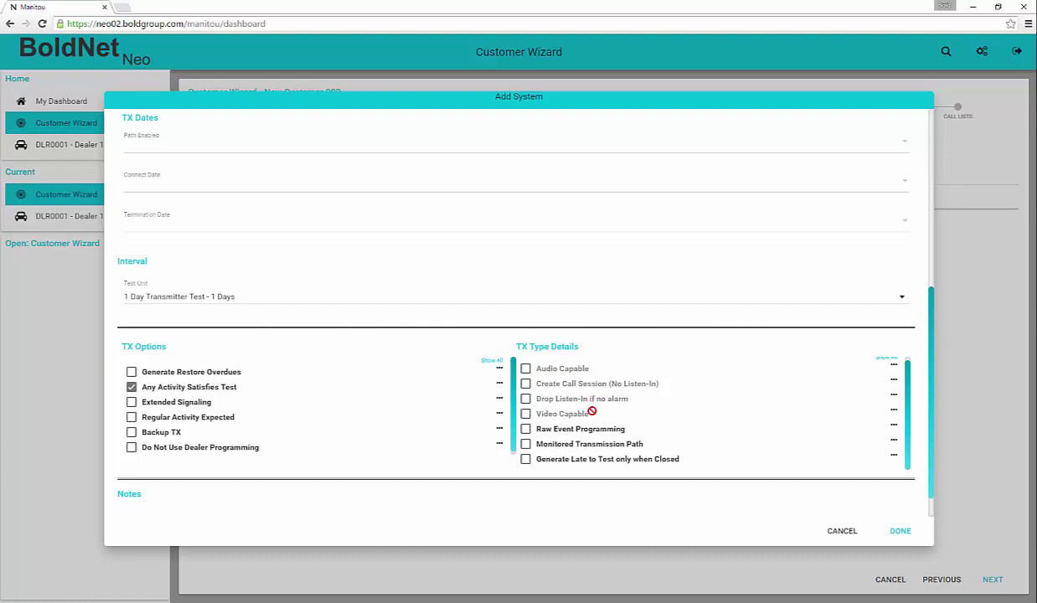
scroll(591, 410, "down", 2)
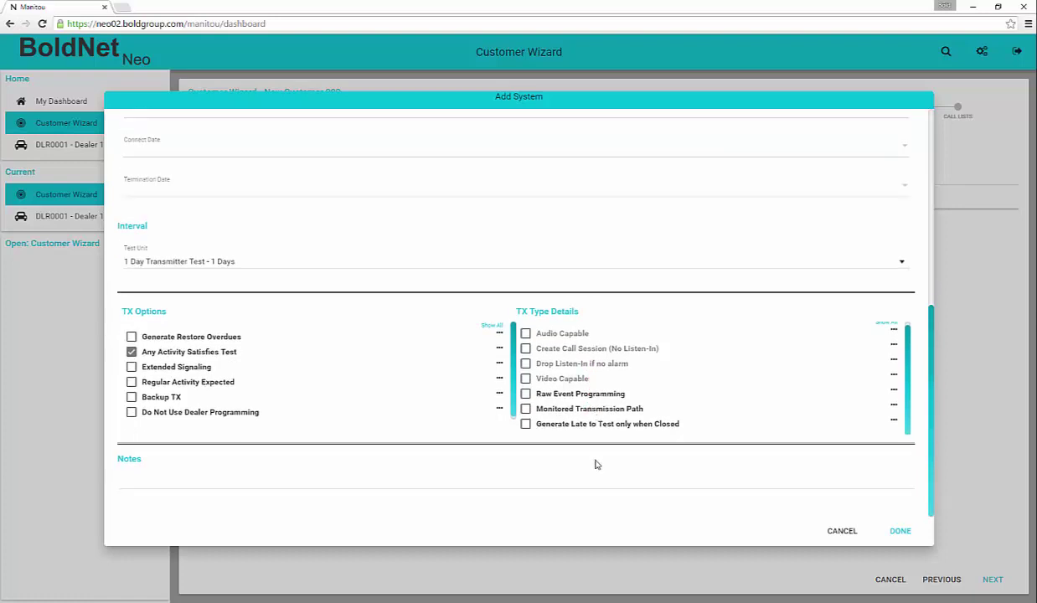
- Paste the four copied note lines into the Telephone Dialer transmitter's Notes and save it
left_click(142, 482)
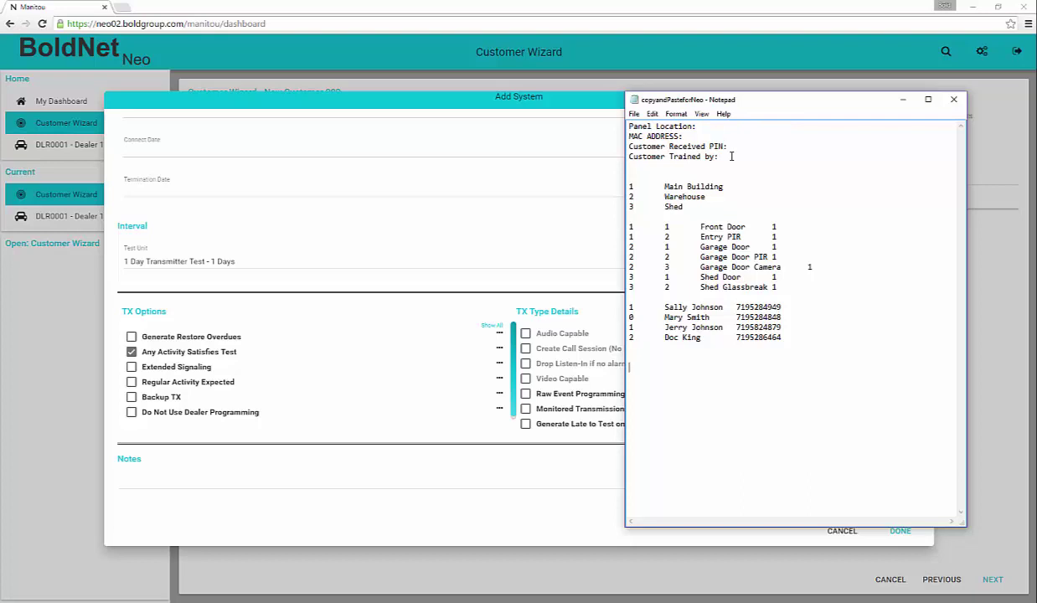
left_click_drag(731, 156, 629, 127)
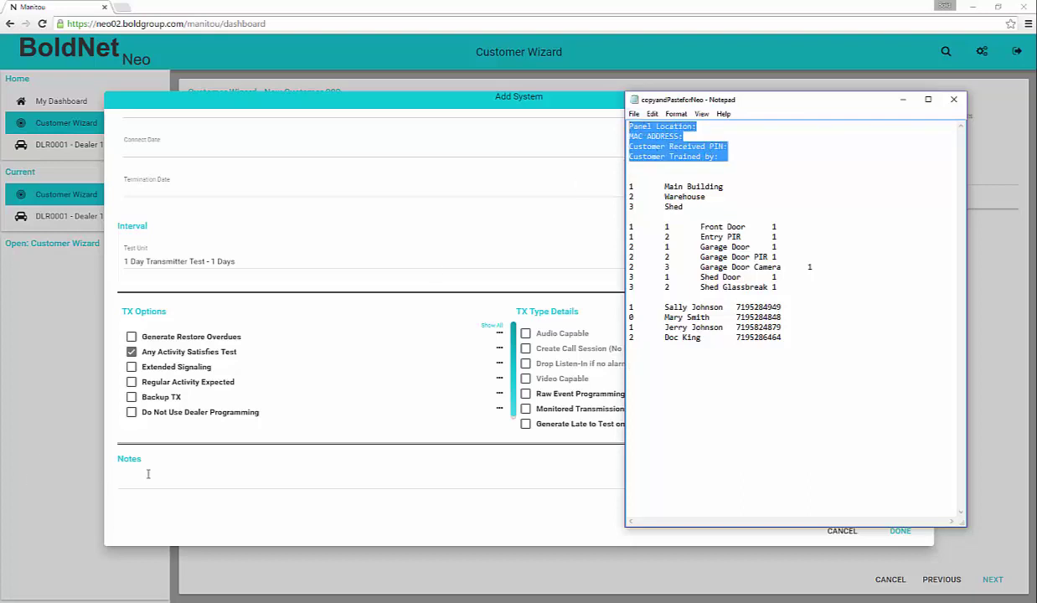
left_click(135, 478)
key("ctrl+v")
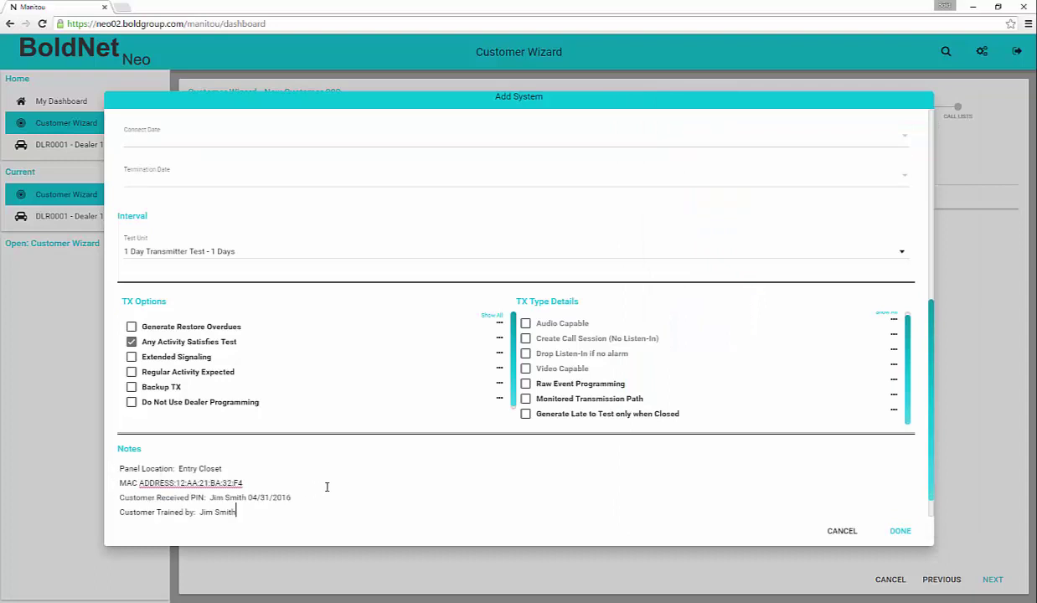
left_click(897, 533)
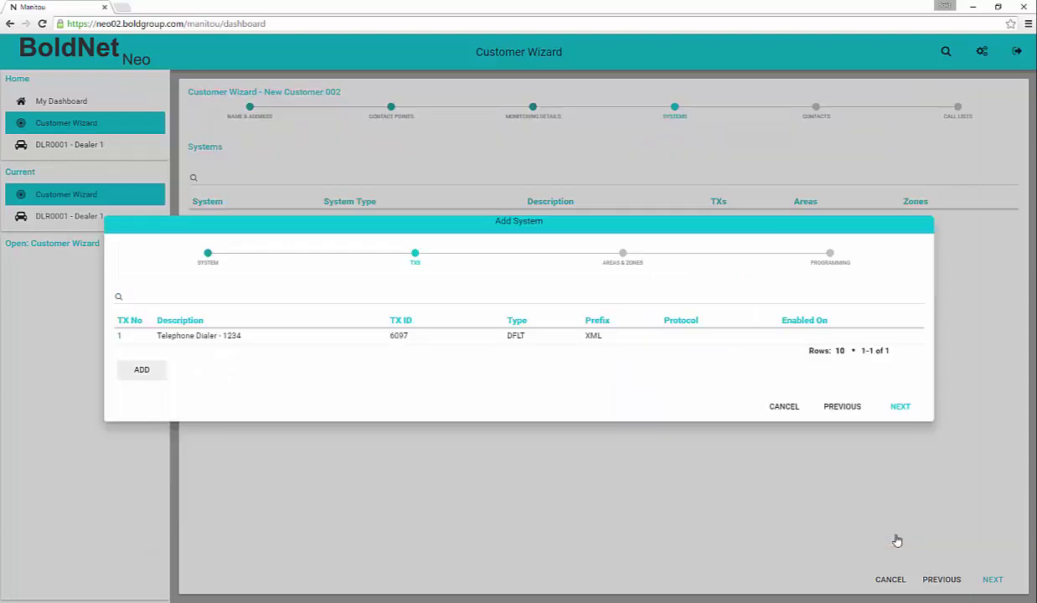
- Add the Radio Backup transmitter (TX ID 6098) and advance to Areas & Zones
left_click(154, 373)
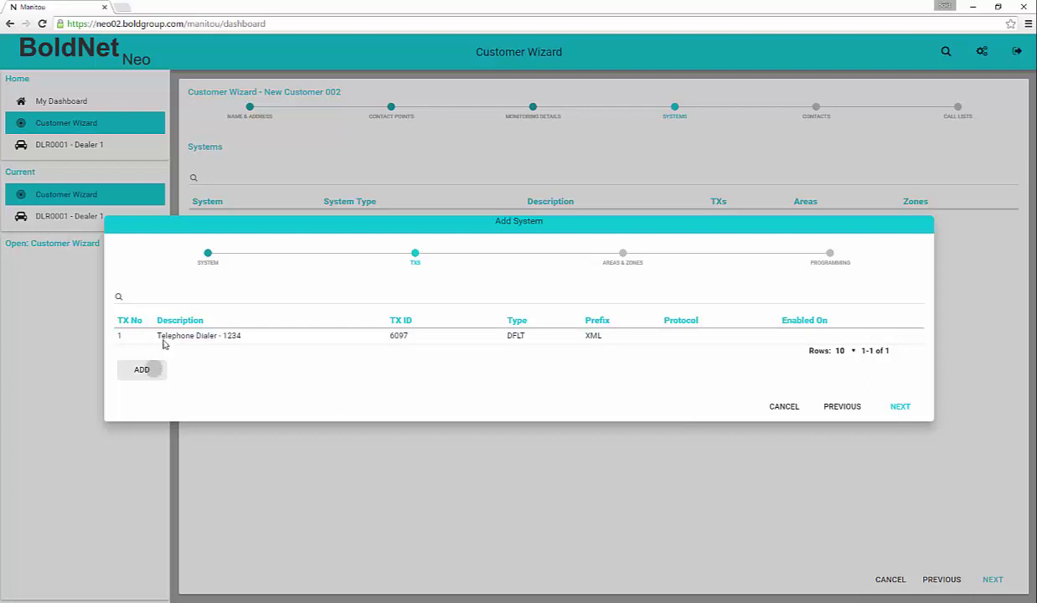
left_click(900, 532)
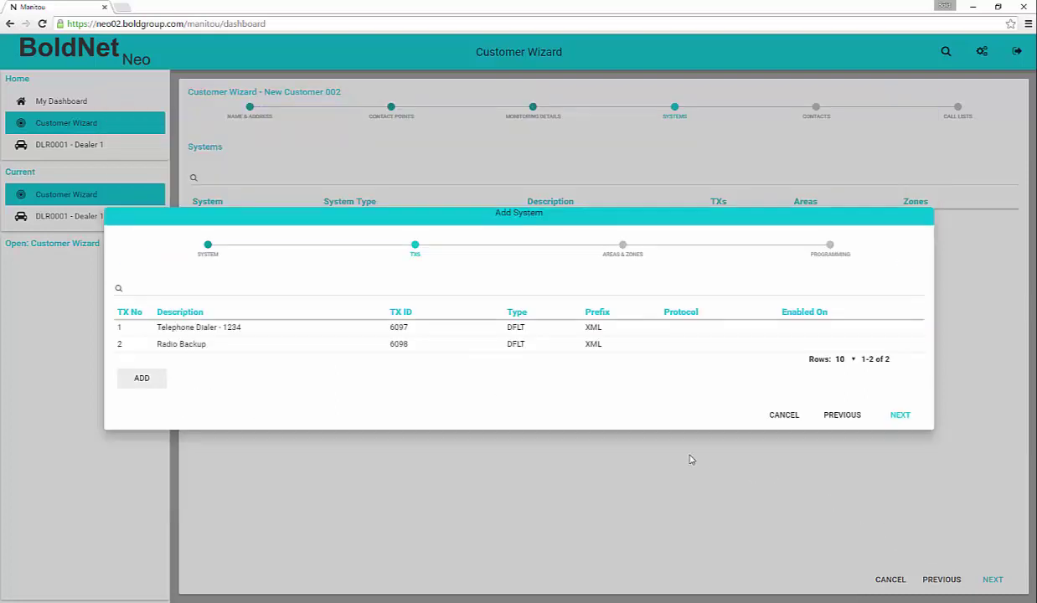
left_click(900, 414)
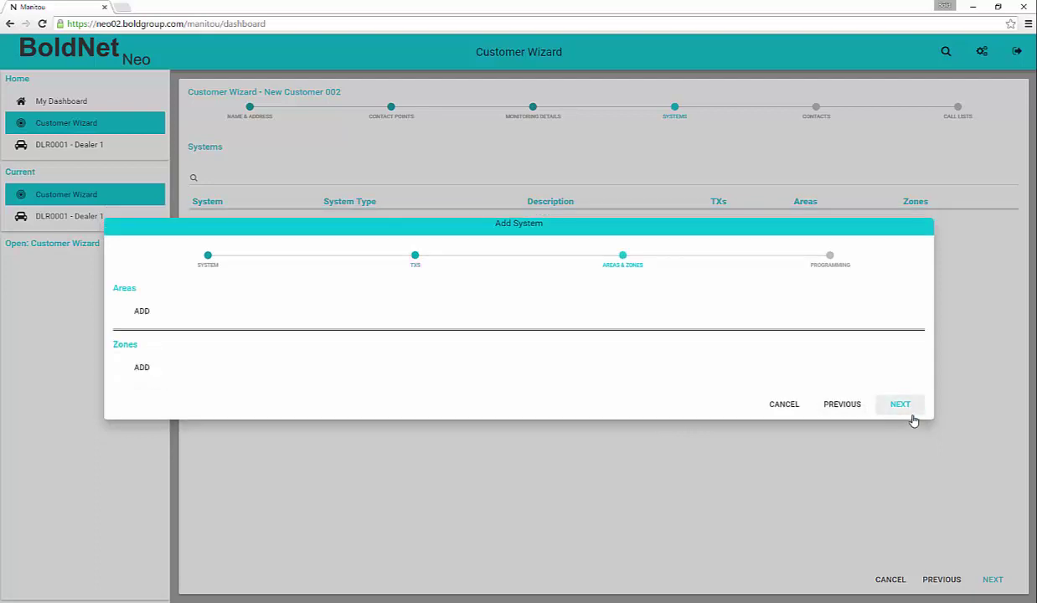
- Paste areas 1 Main Building, 2 Warehouse and 3 Shed into the Areas list and remove the empty row
left_click(142, 311)
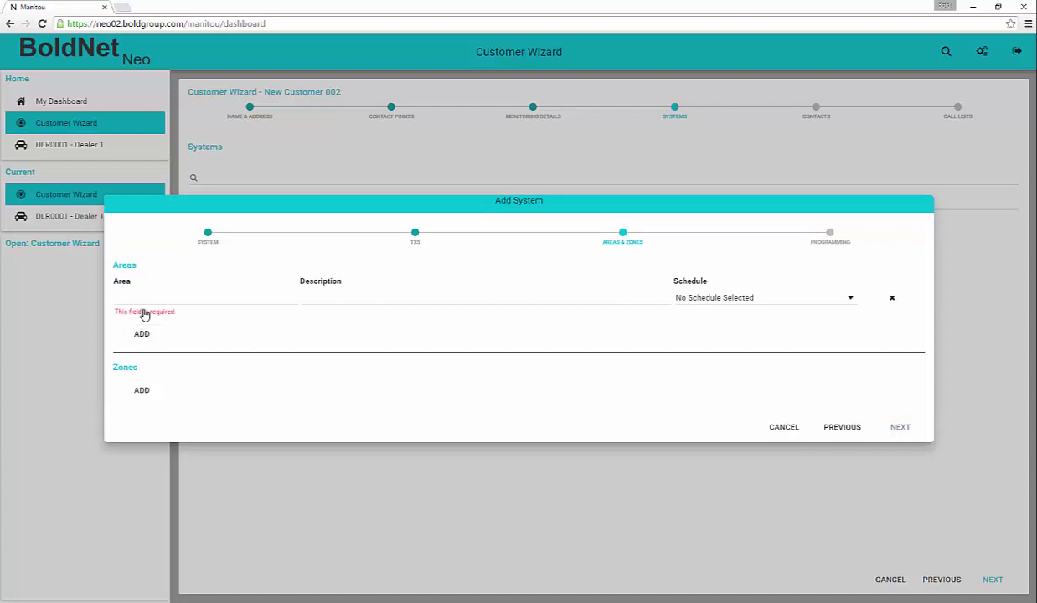
key("alt+Tab")
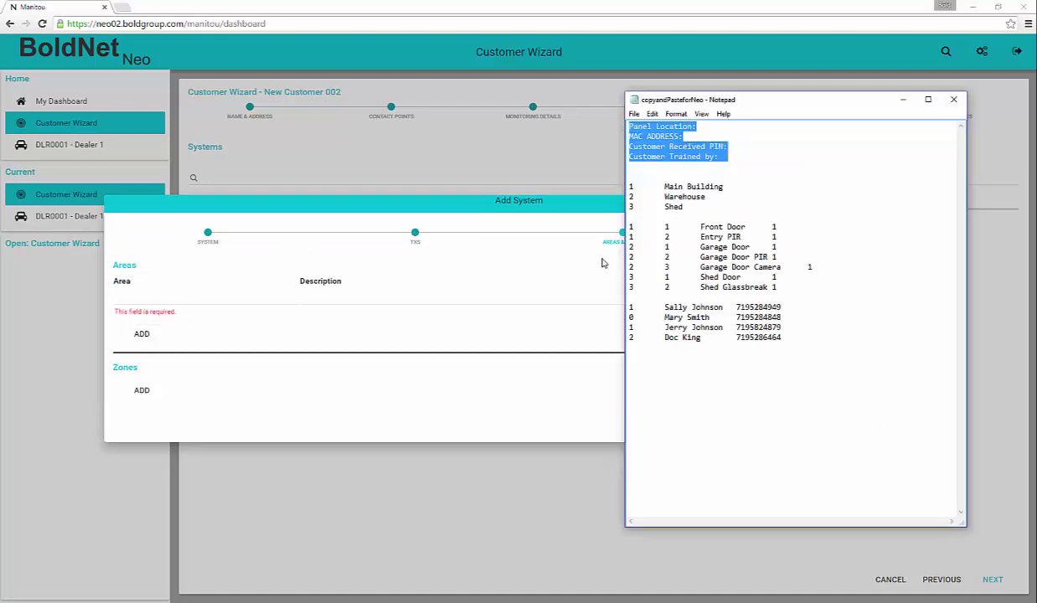
left_click_drag(683, 207, 626, 189)
key("ctrl+c")
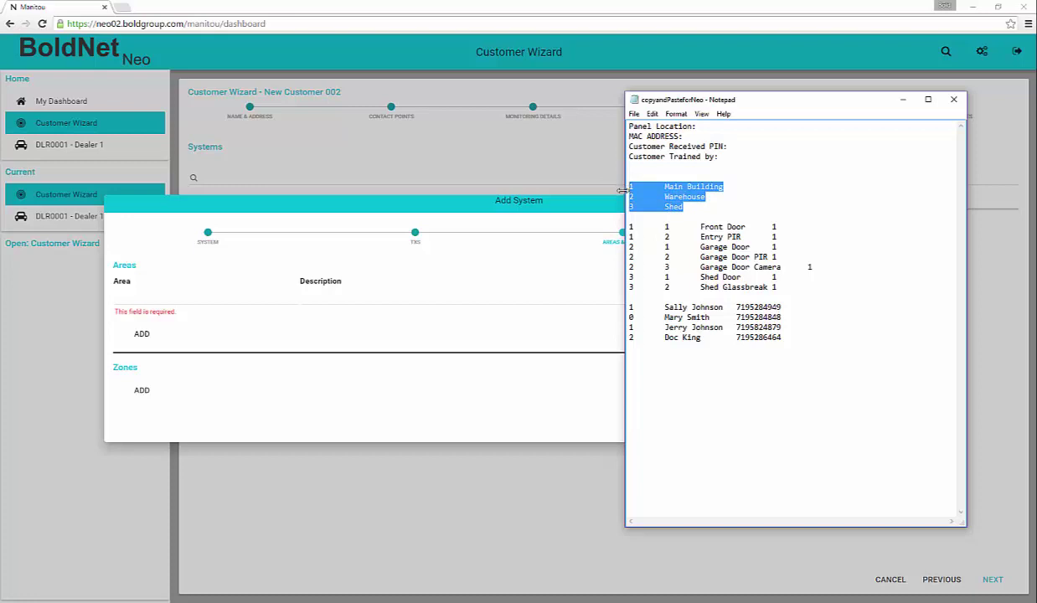
left_click(163, 283)
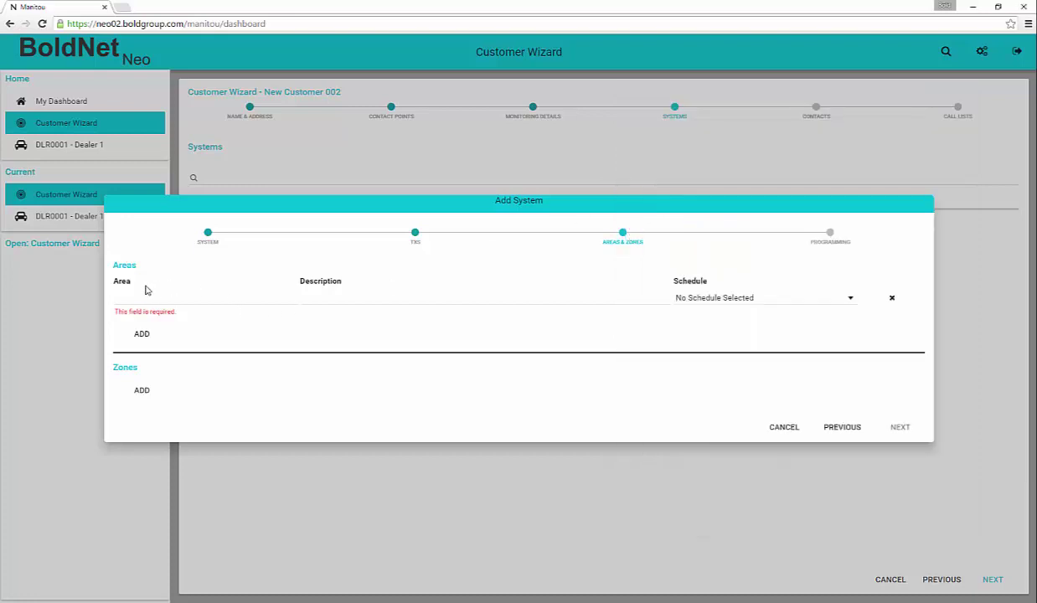
key("ctrl+v")
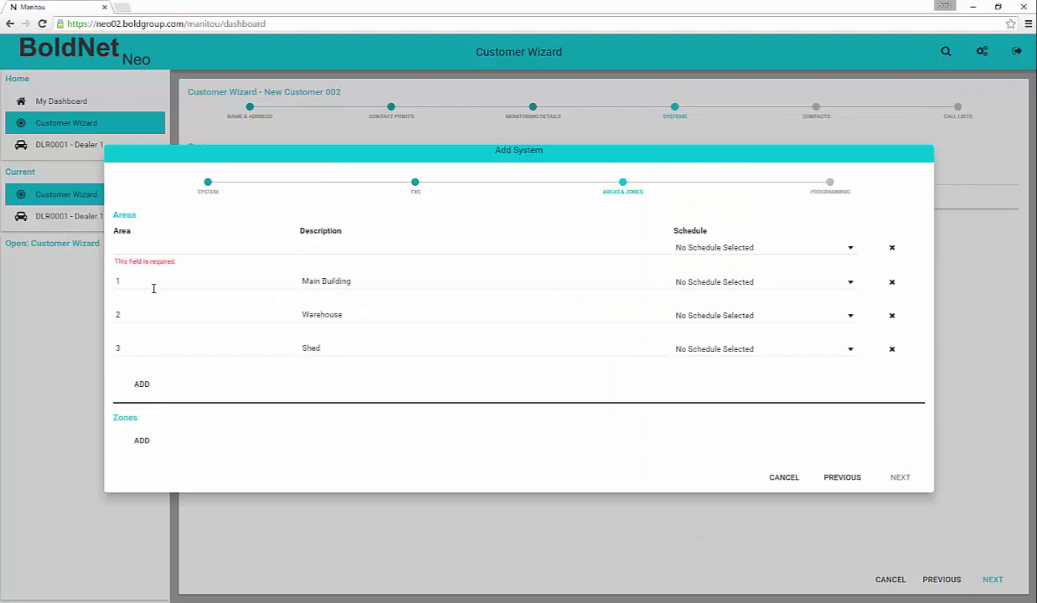
left_click(891, 249)
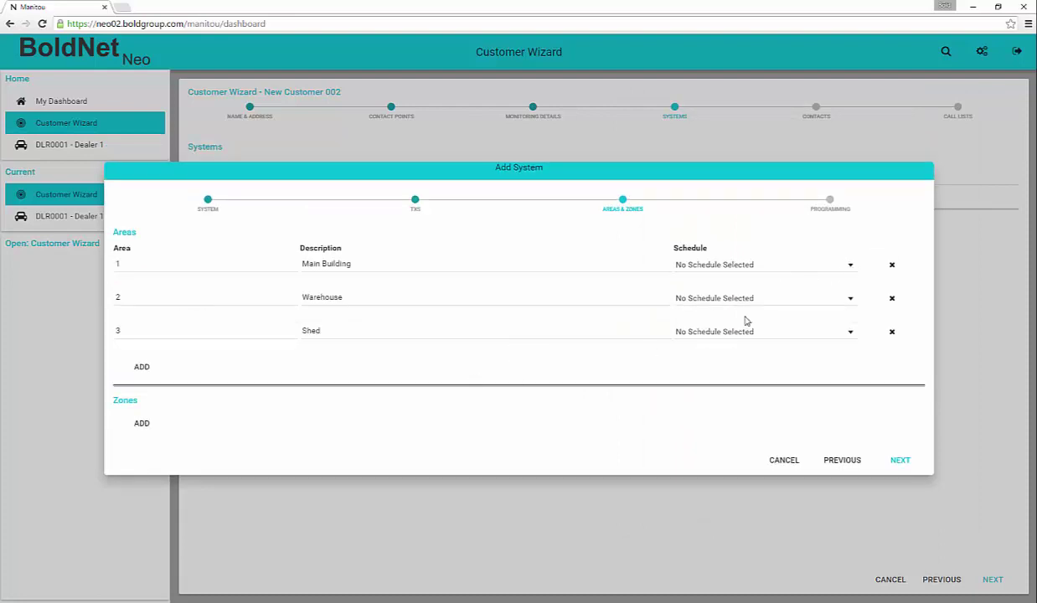
left_click(850, 269)
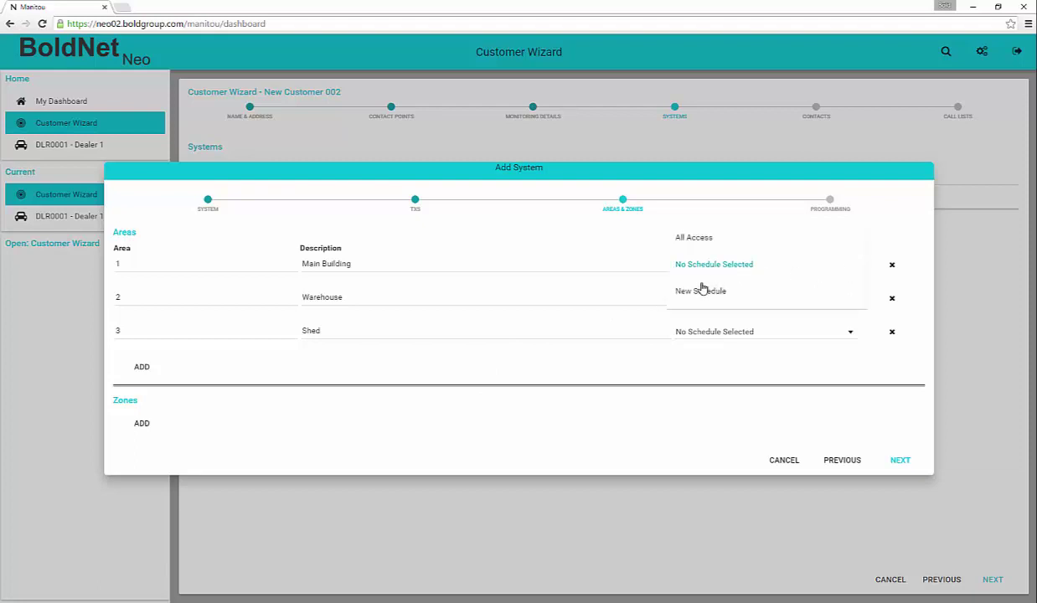
- Create a new schedule with ID OC1 and description 'Standard Main Building Schedule'
left_click(693, 299)
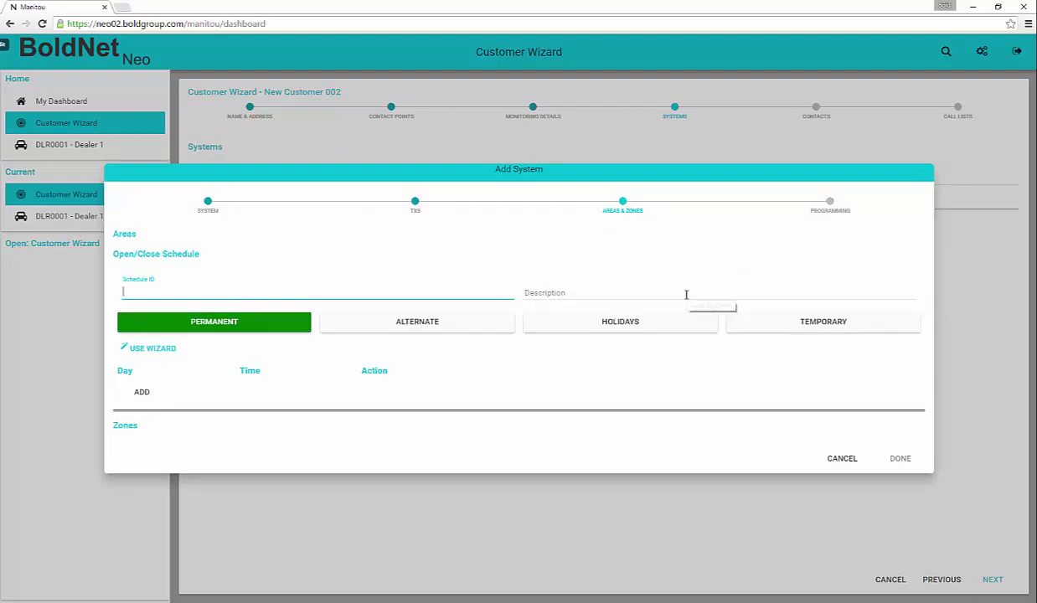
type("oc")
left_click(685, 295)
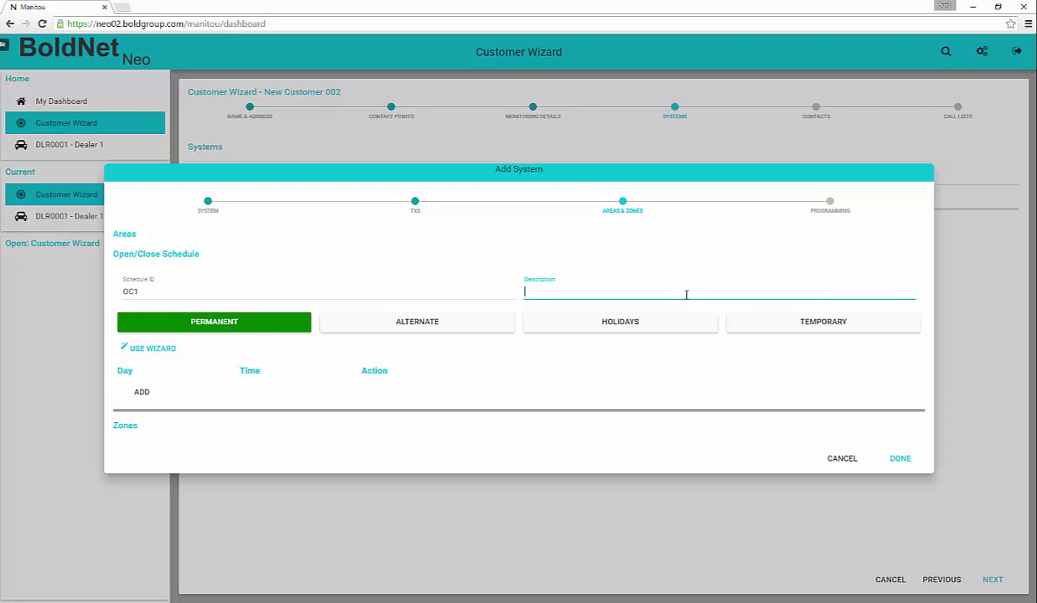
type("Standard Main Building Schedu")
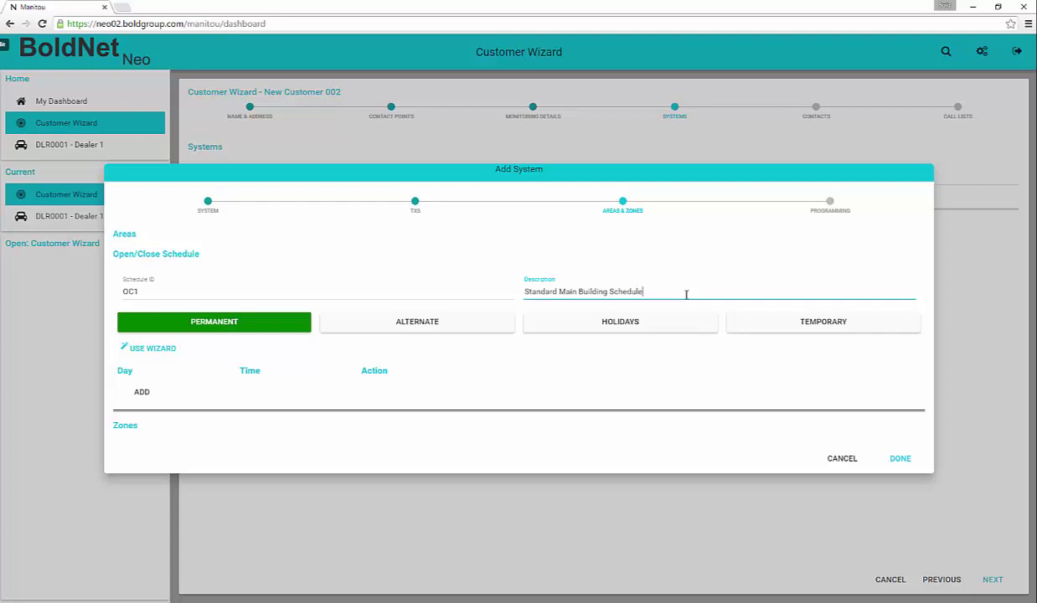
type("le")
key("Tab")
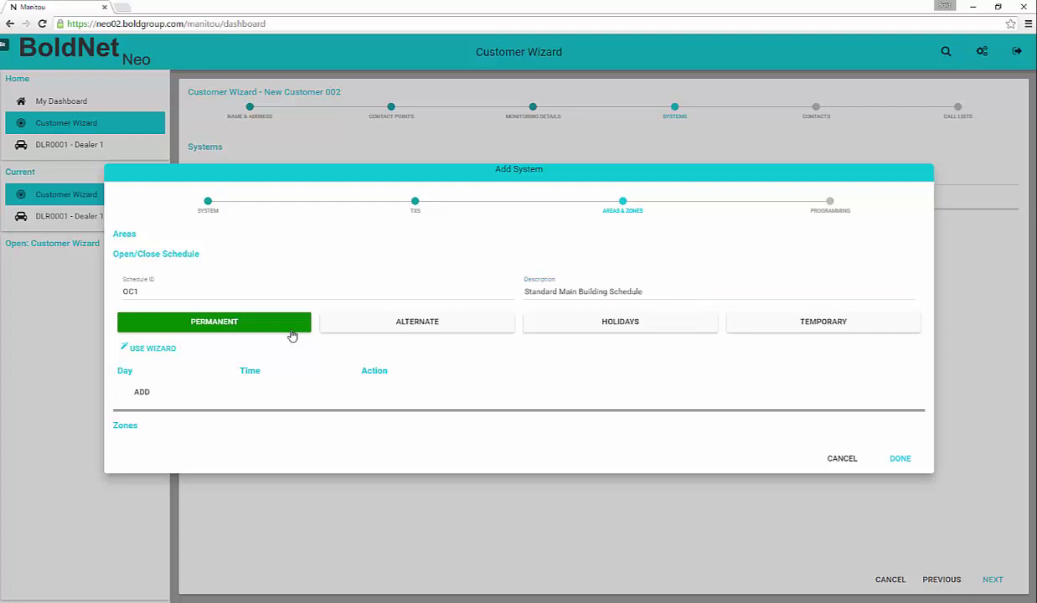
- Use the schedule wizard for Monday–Saturday open/close times, set Saturday's closing to 15:00, and save
left_click(153, 352)
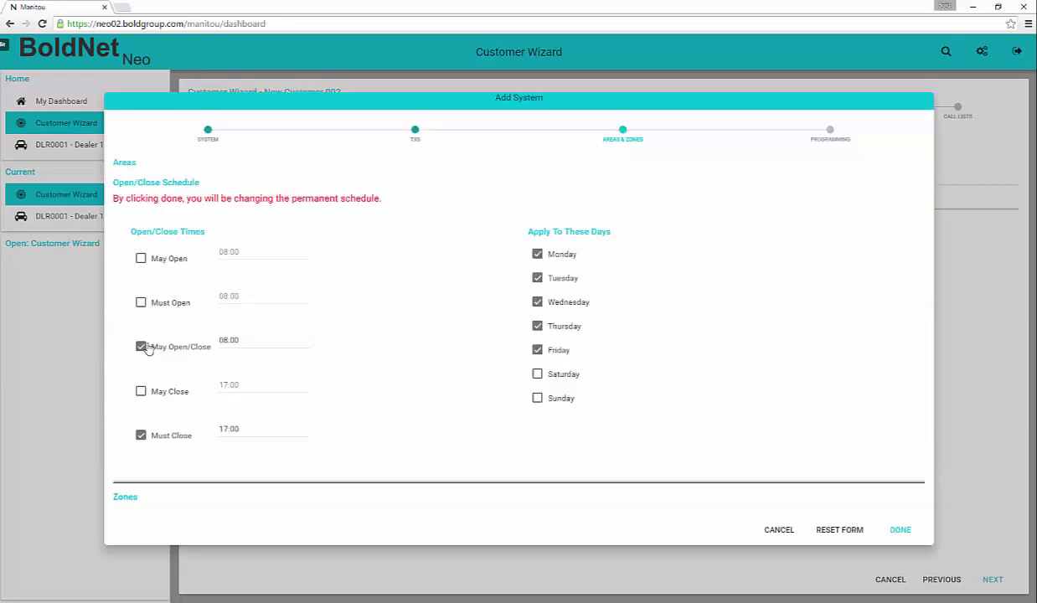
left_click(140, 260)
left_click(141, 302)
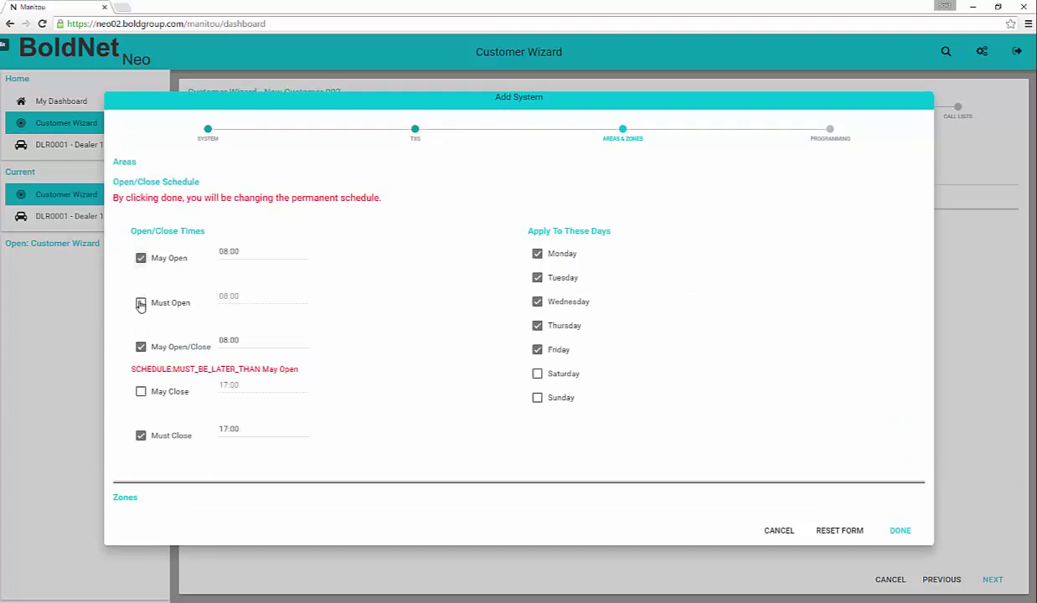
left_click(211, 251)
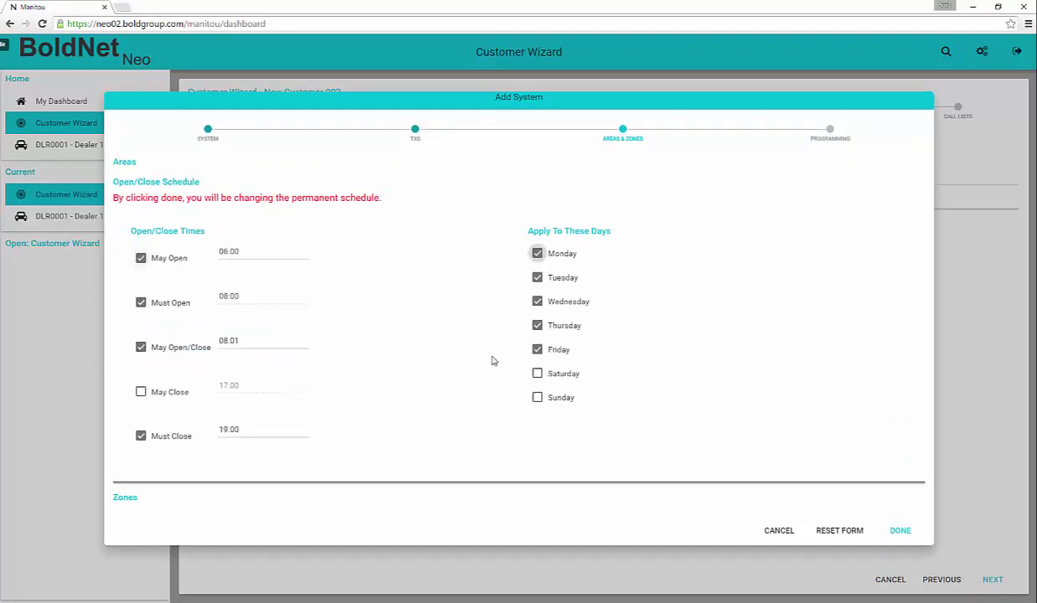
left_click(537, 373)
left_click(900, 535)
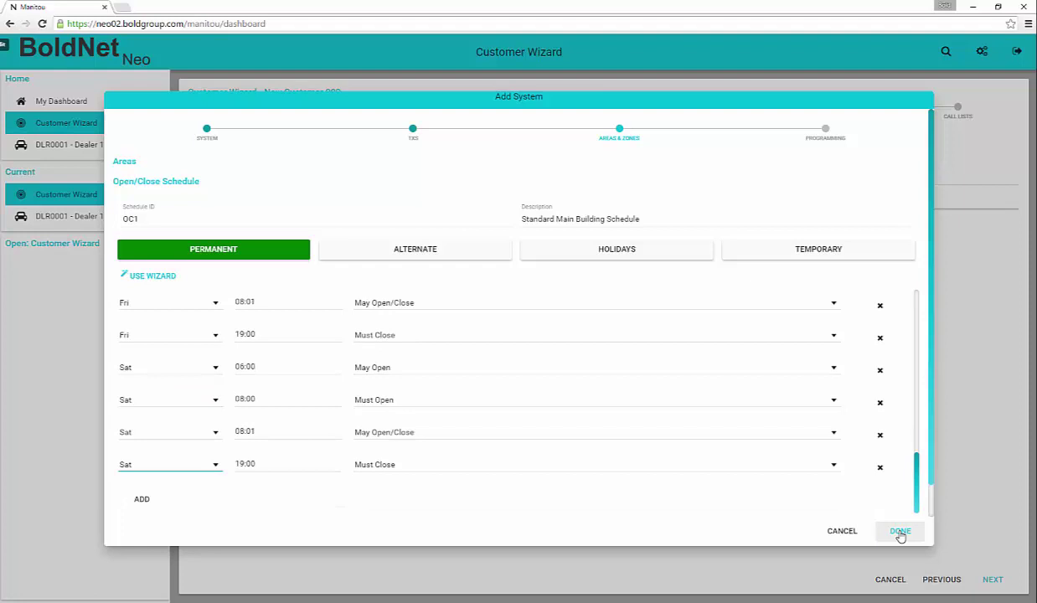
left_click(243, 463)
left_click(240, 463)
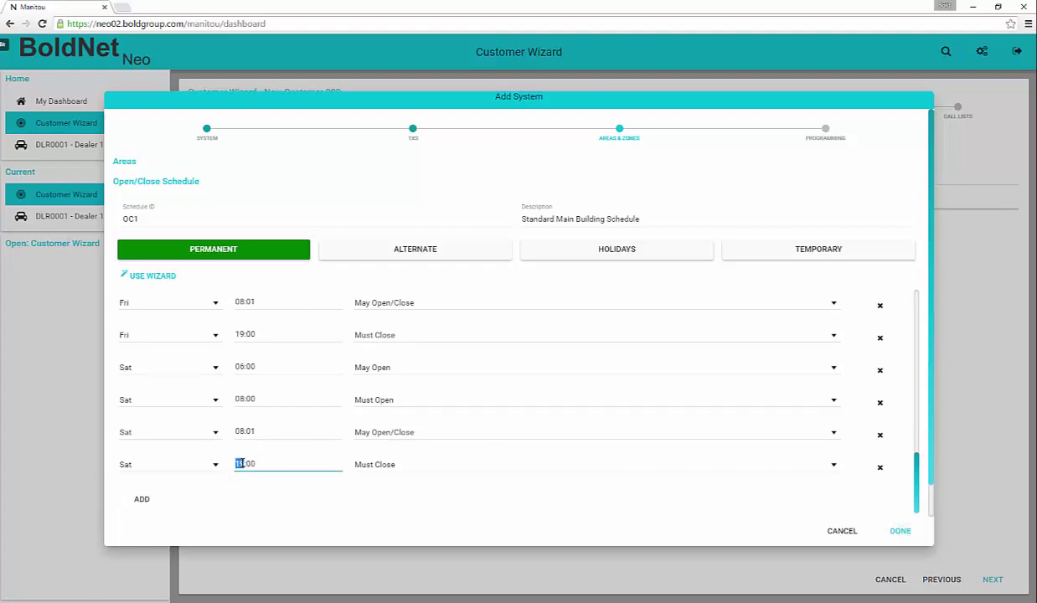
type("15")
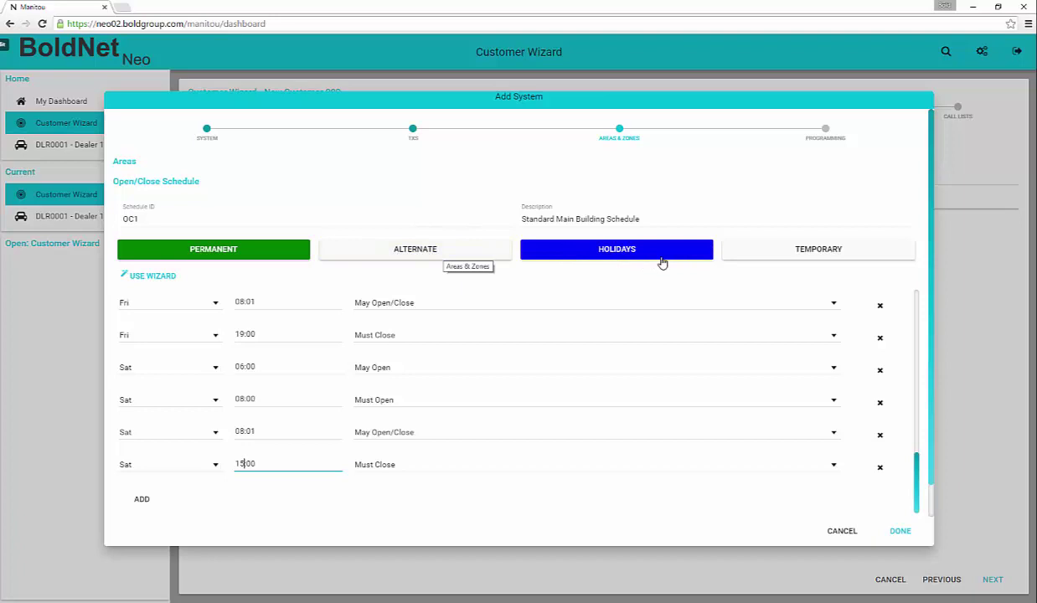
left_click(899, 531)
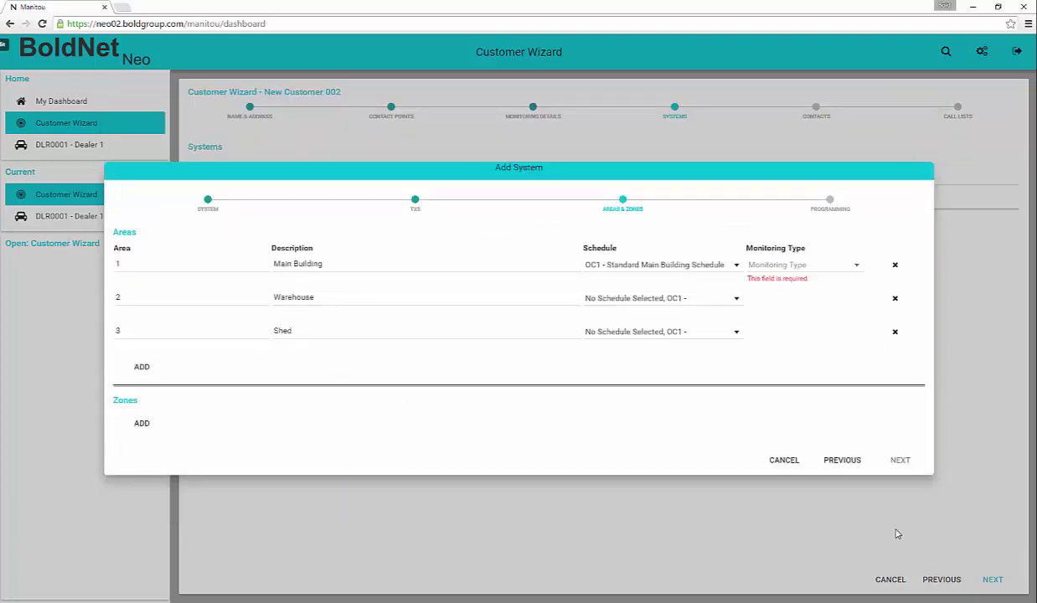
- Monitor Main Building as Open/Close and add the Front Door and Padlocked Door zones
left_click(856, 268)
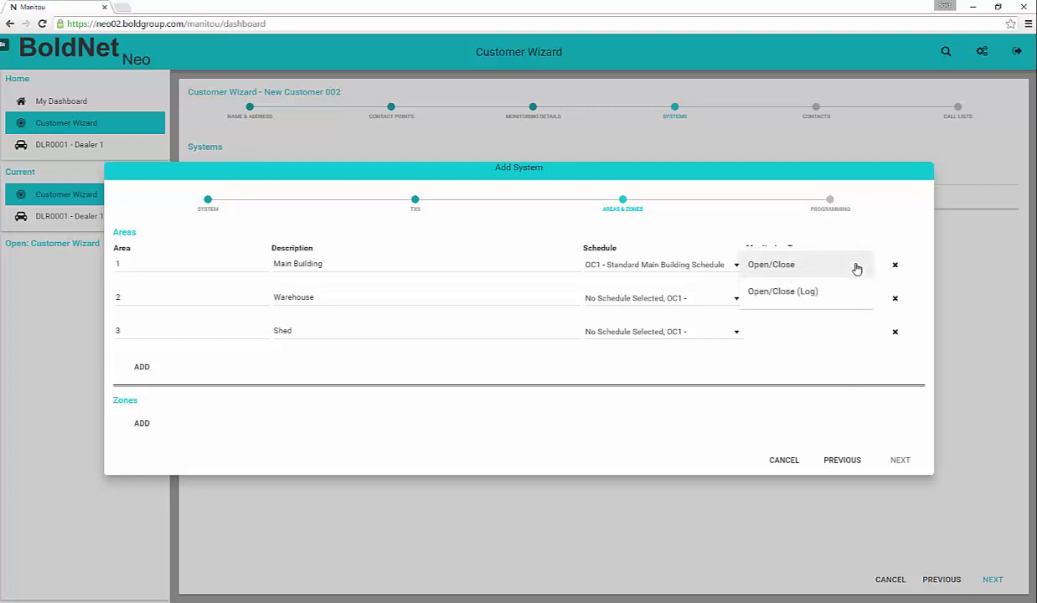
left_click(787, 268)
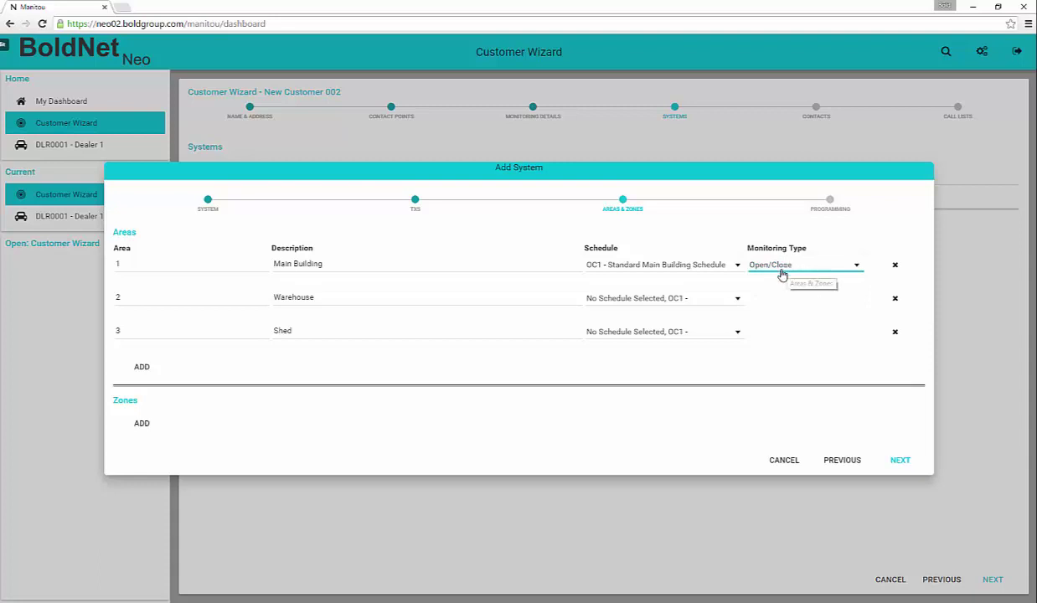
left_click(141, 423)
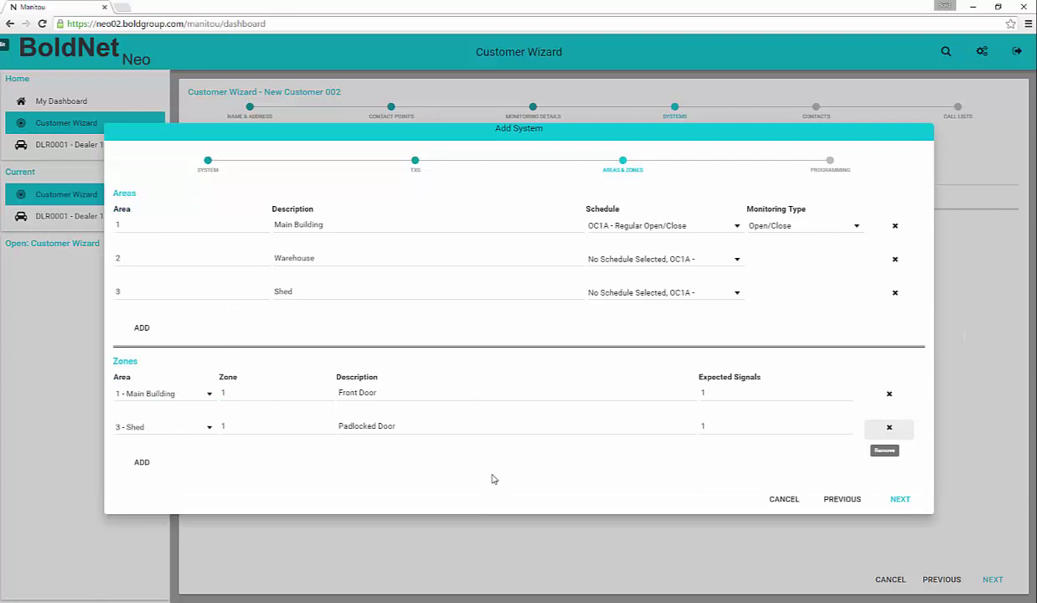
left_click(900, 499)
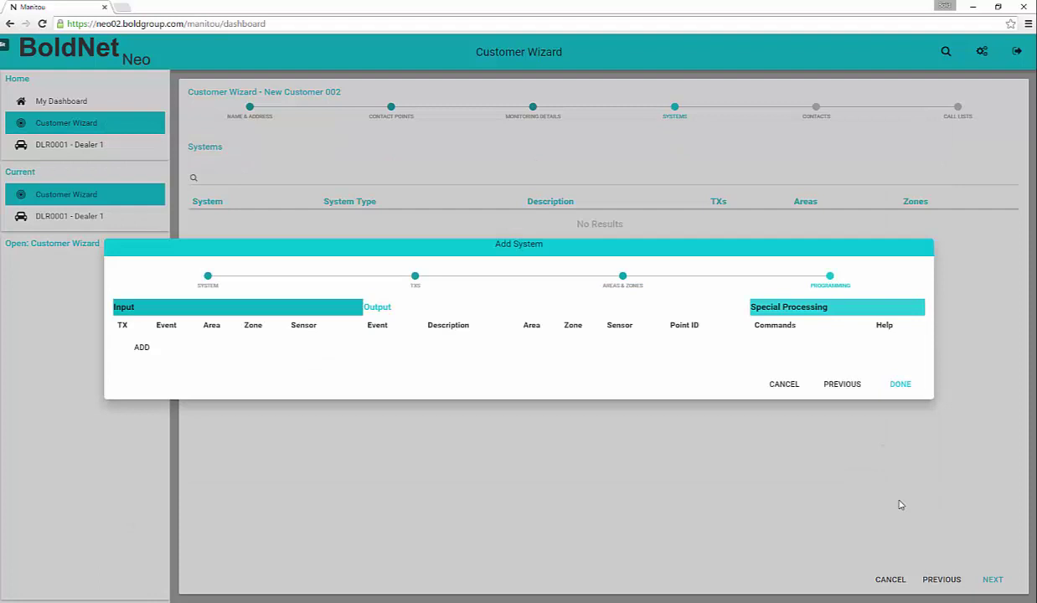
- Program Tx 1 Telephone Dialer with event *A and output BA, add a second row, and save the system
left_click(138, 348)
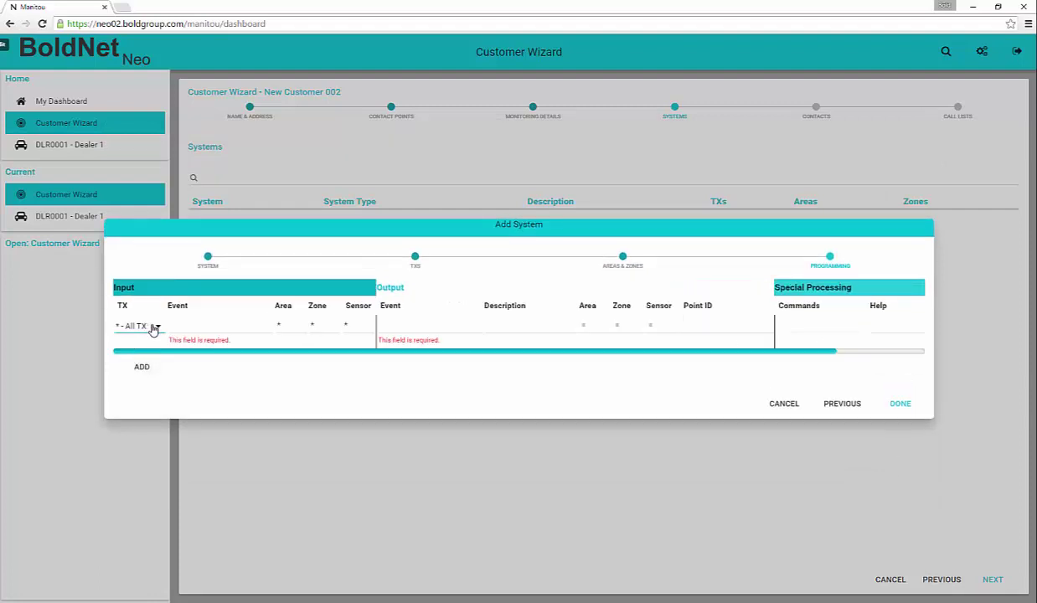
left_click(153, 330)
left_click(146, 354)
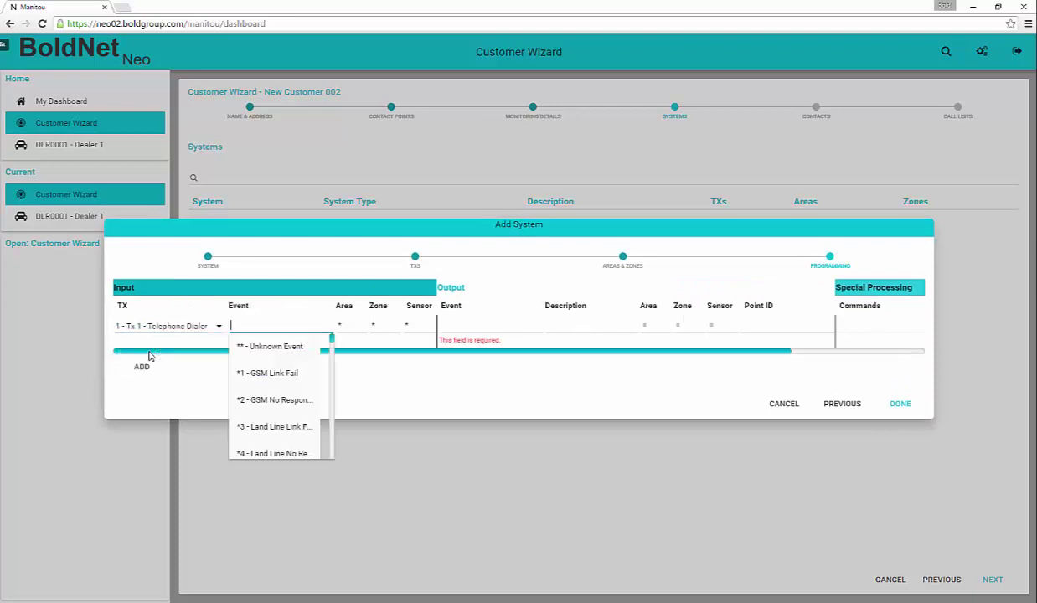
type("*A")
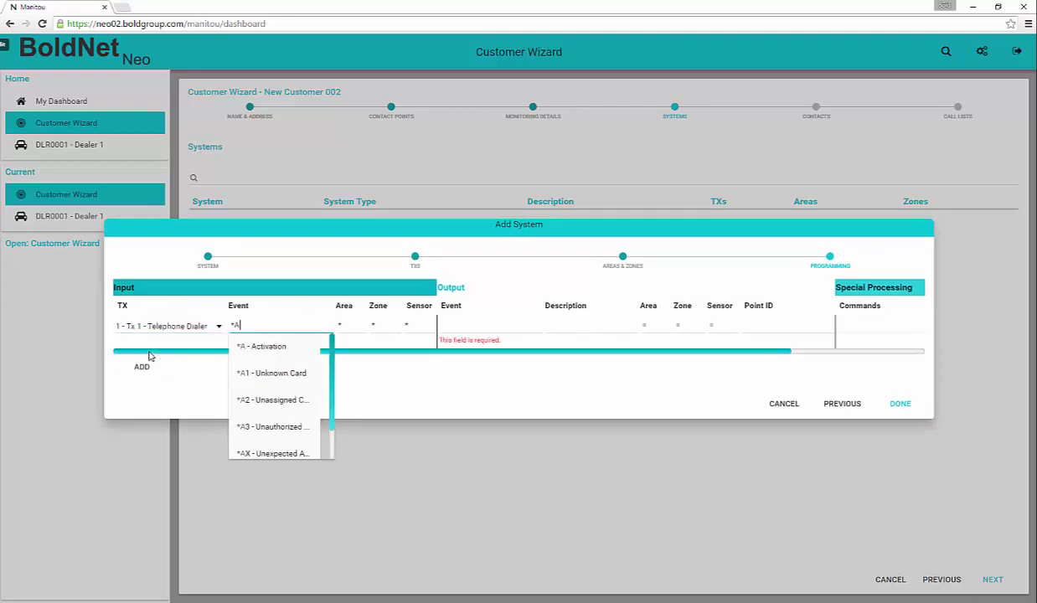
key("Tab")
key("Tab")
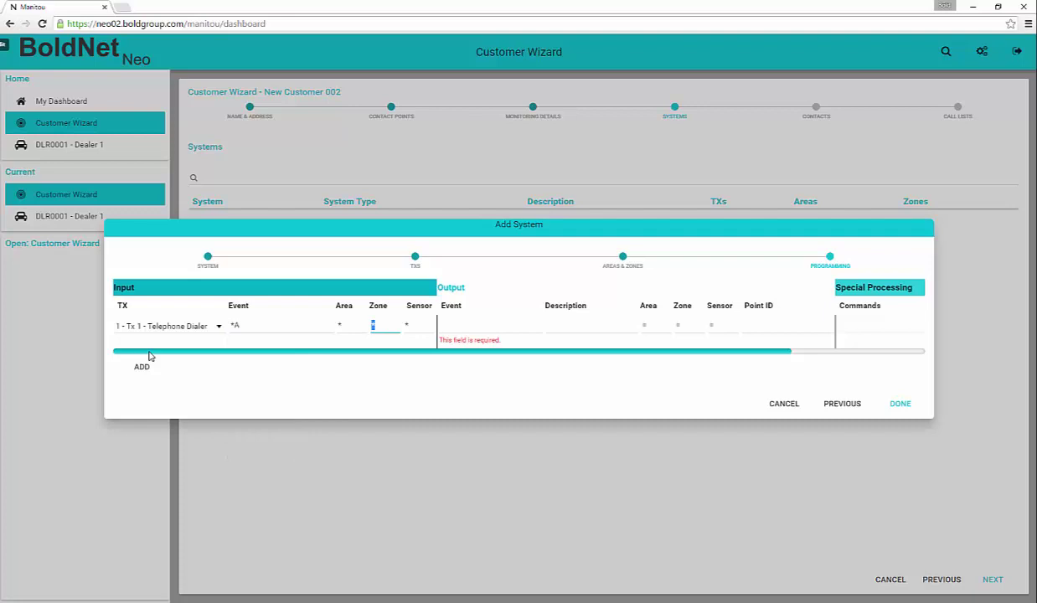
left_click(144, 364)
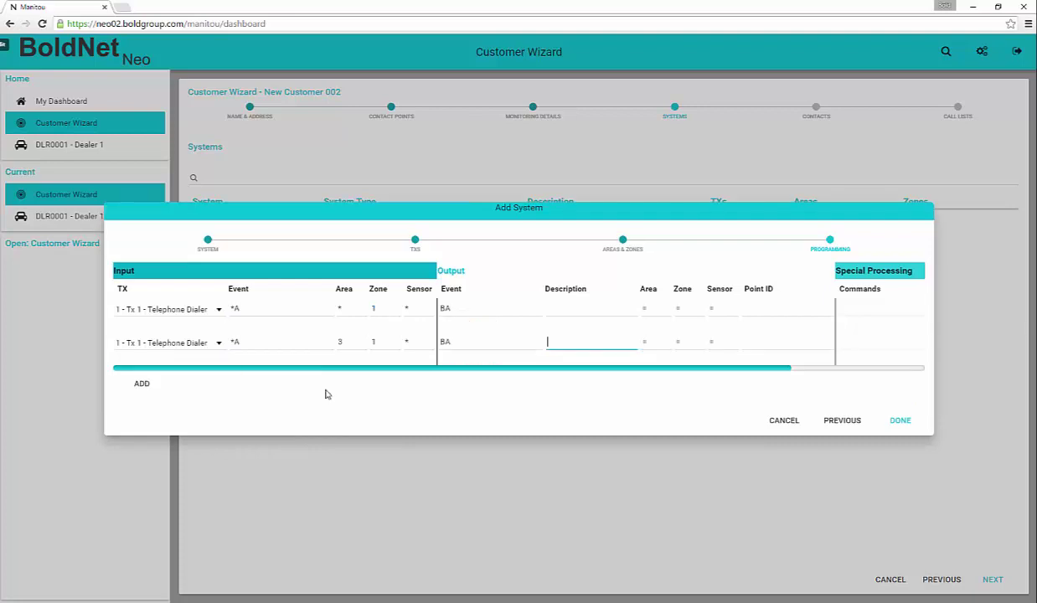
left_click(895, 422)
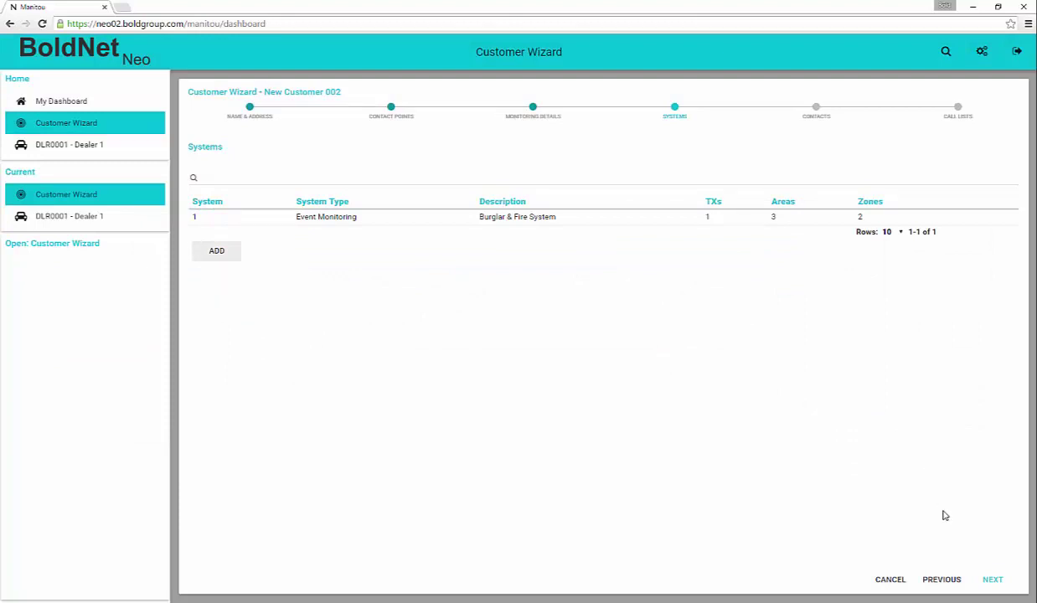
- Paste the four contacts (two keyholders, a contact, a technician) into the Contacts grid and delete the empty row
left_click(992, 580)
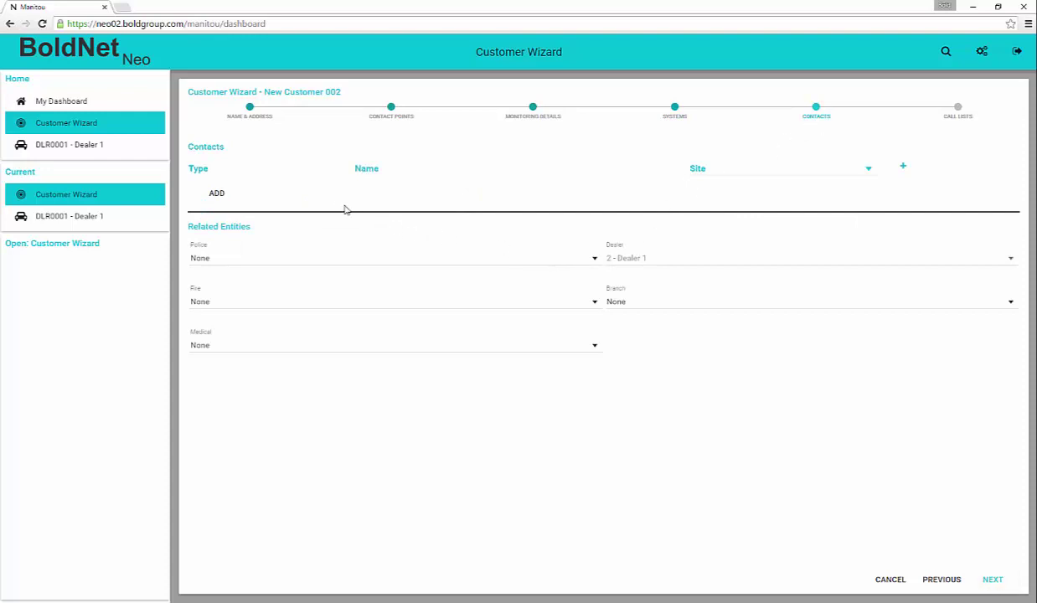
left_click(215, 196)
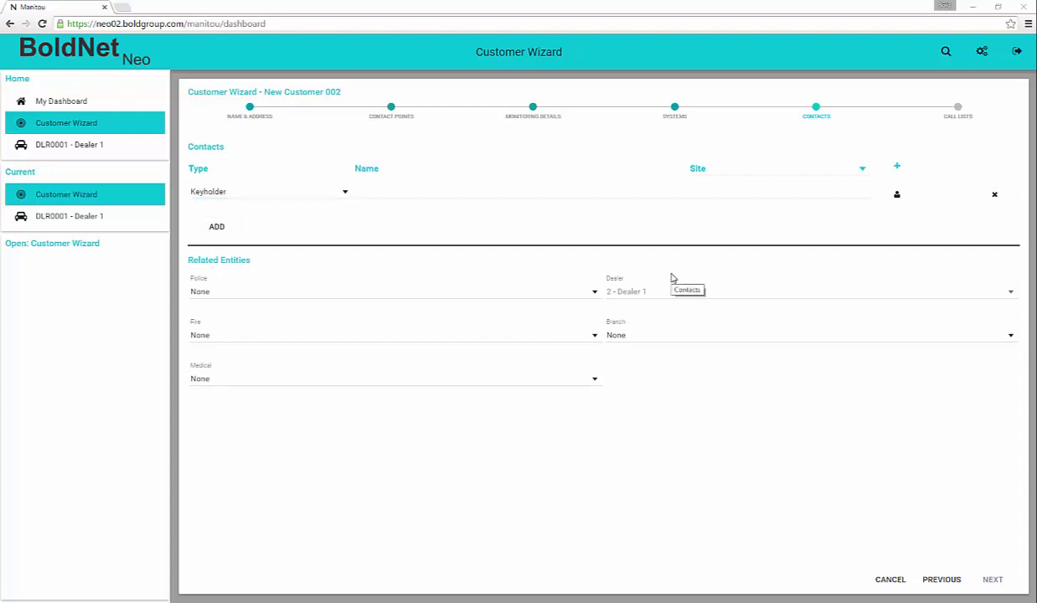
key("alt+Tab")
left_click_drag(630, 306, 782, 338)
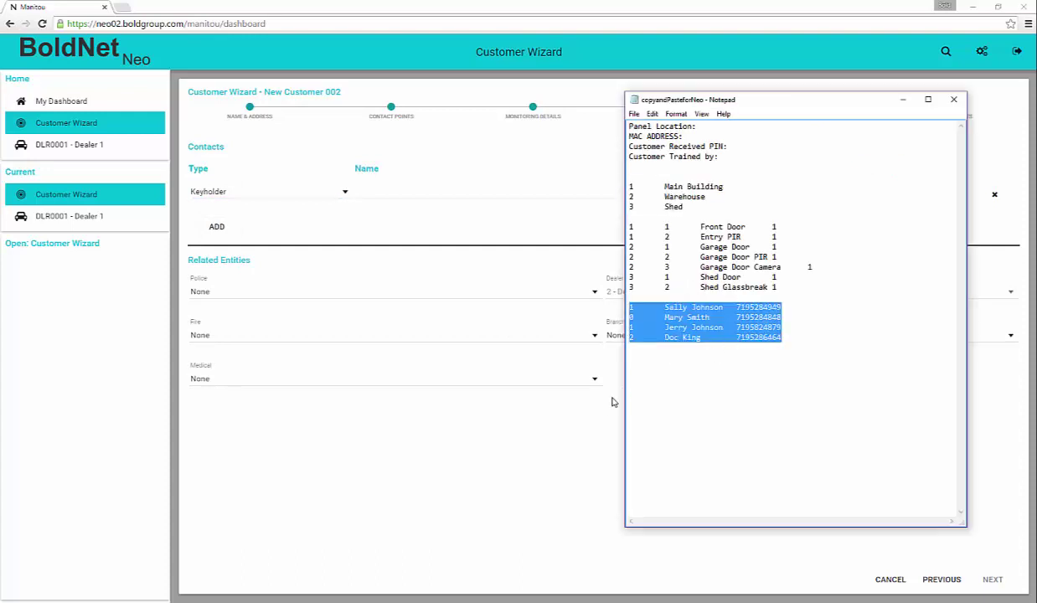
left_click(586, 401)
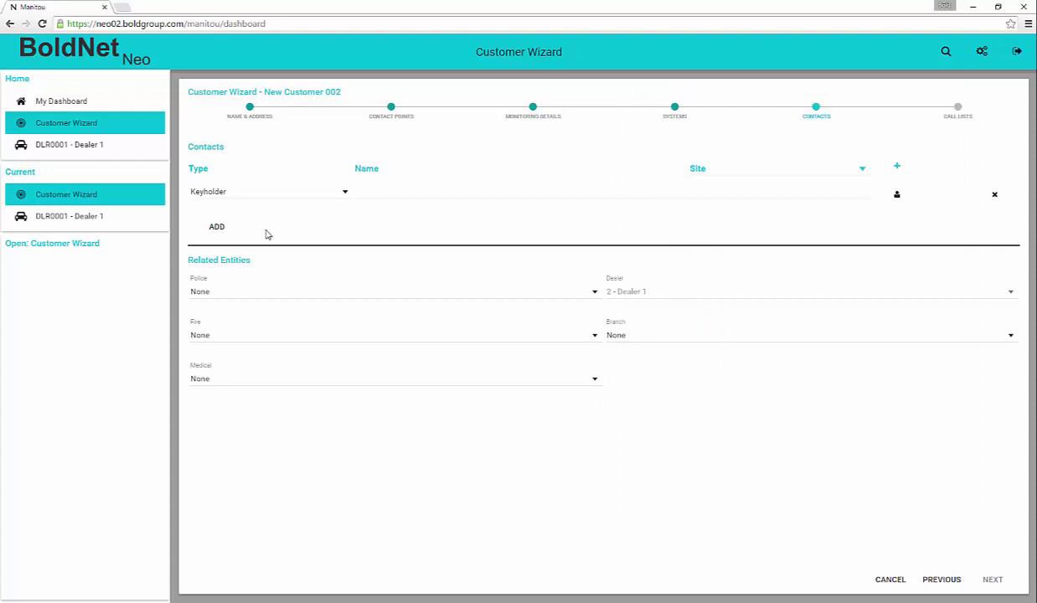
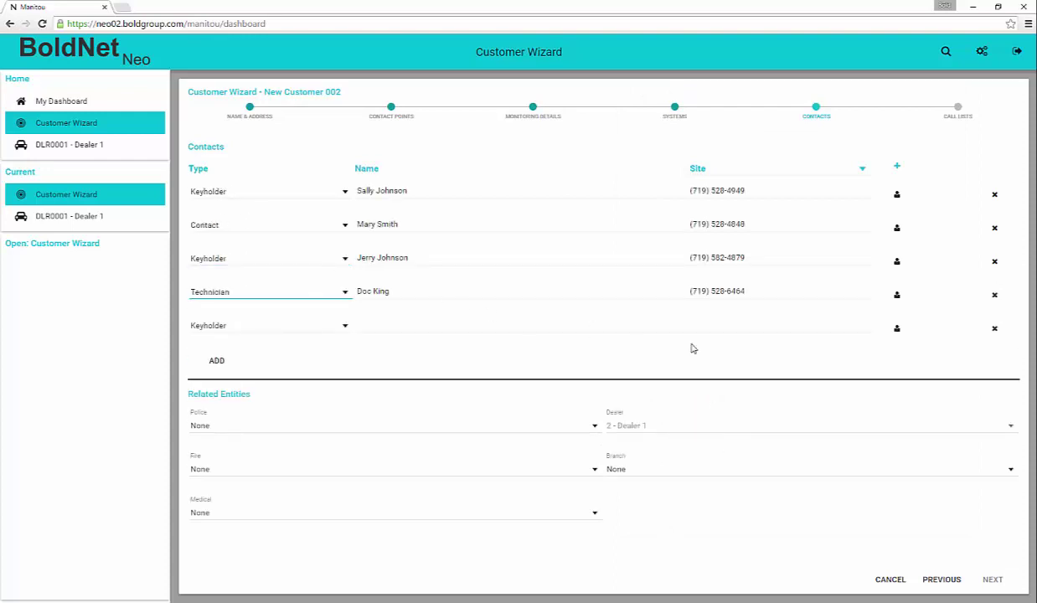
left_click(993, 328)
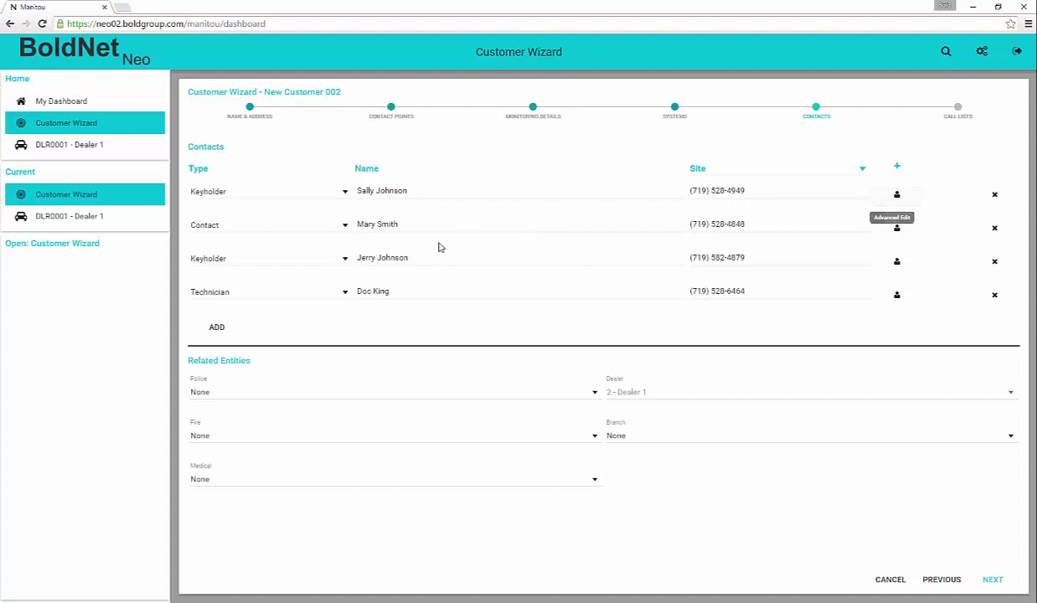
- Set Police, Fire and Medical to Colorado Springs PD, Colorado Springs FD and Colorado Springs Medical
left_click(591, 394)
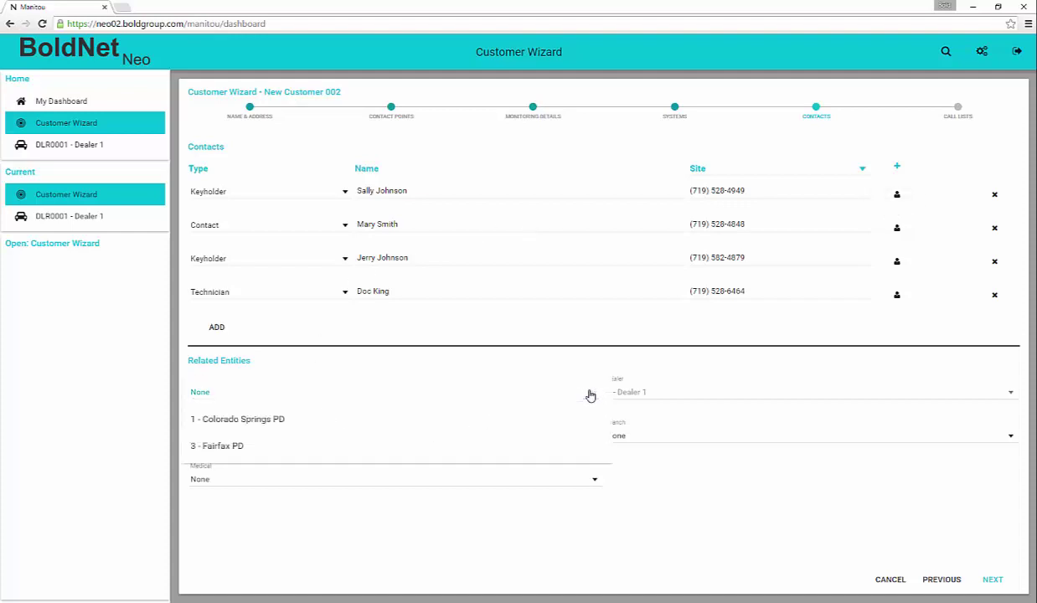
left_click(268, 418)
left_click(595, 439)
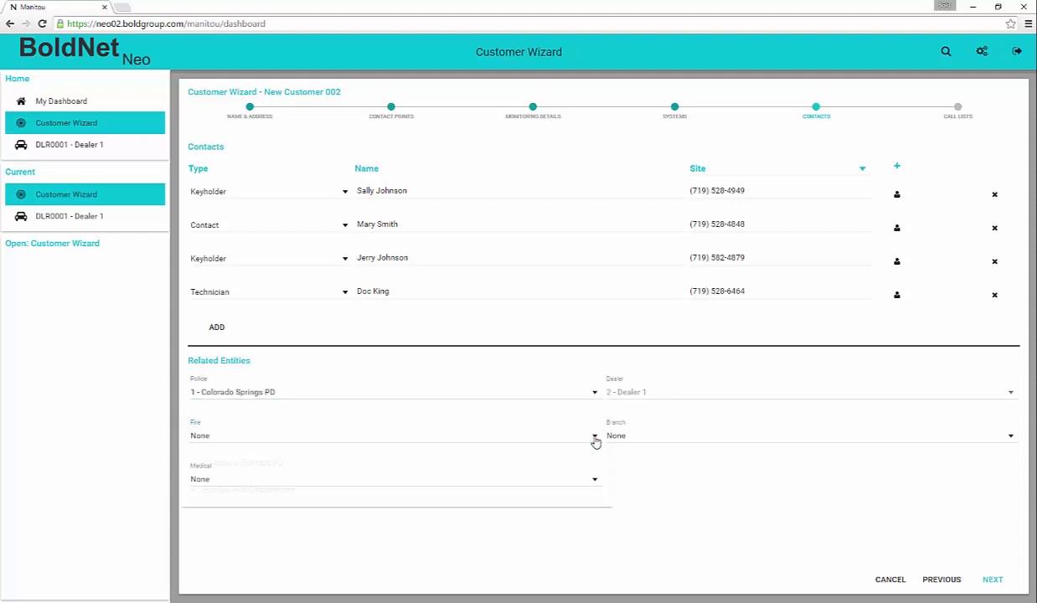
left_click(285, 467)
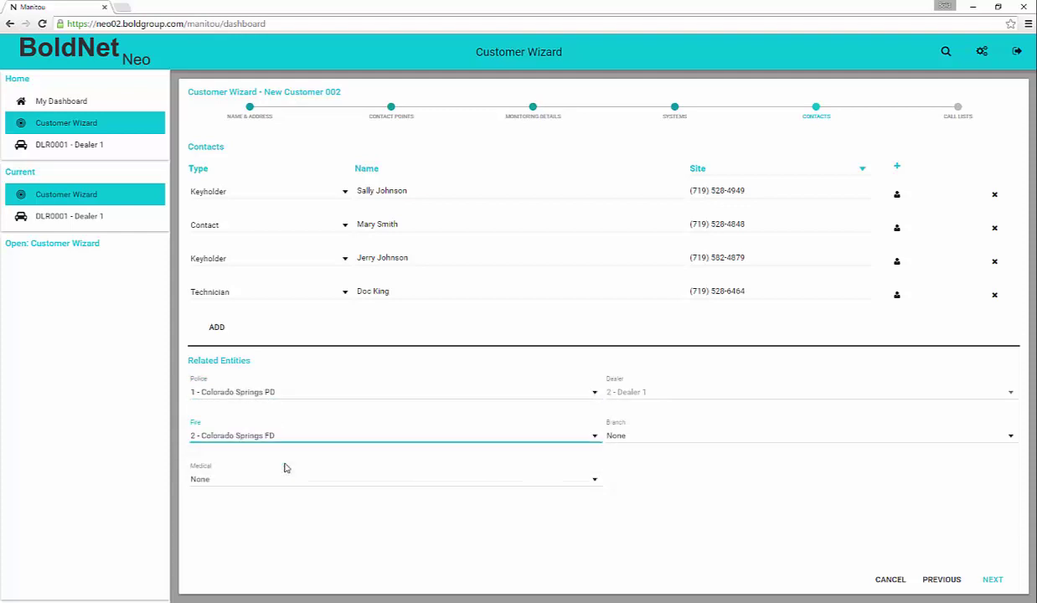
left_click(386, 487)
left_click(313, 508)
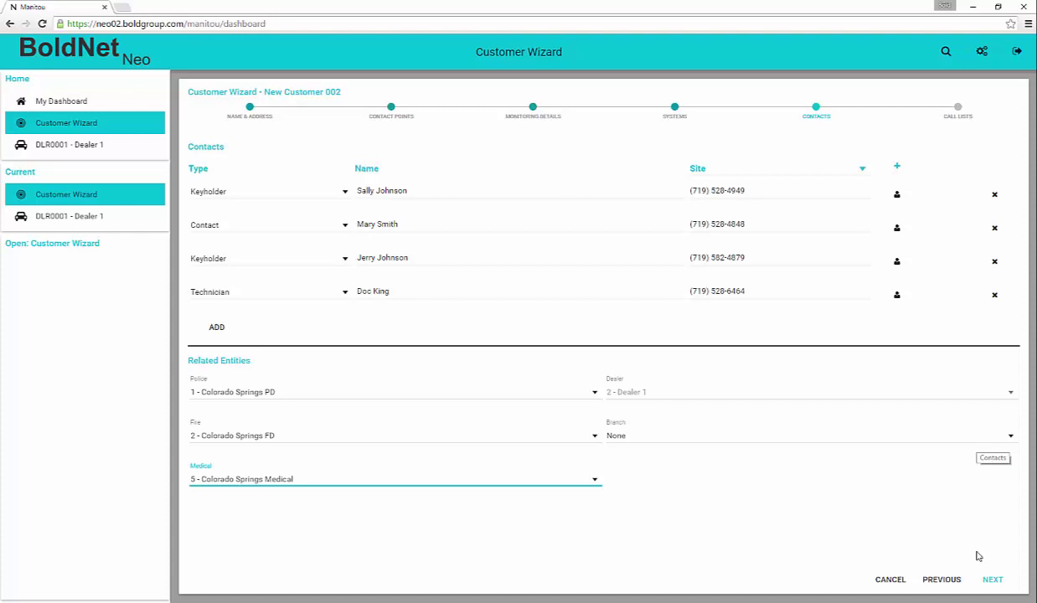
left_click(992, 578)
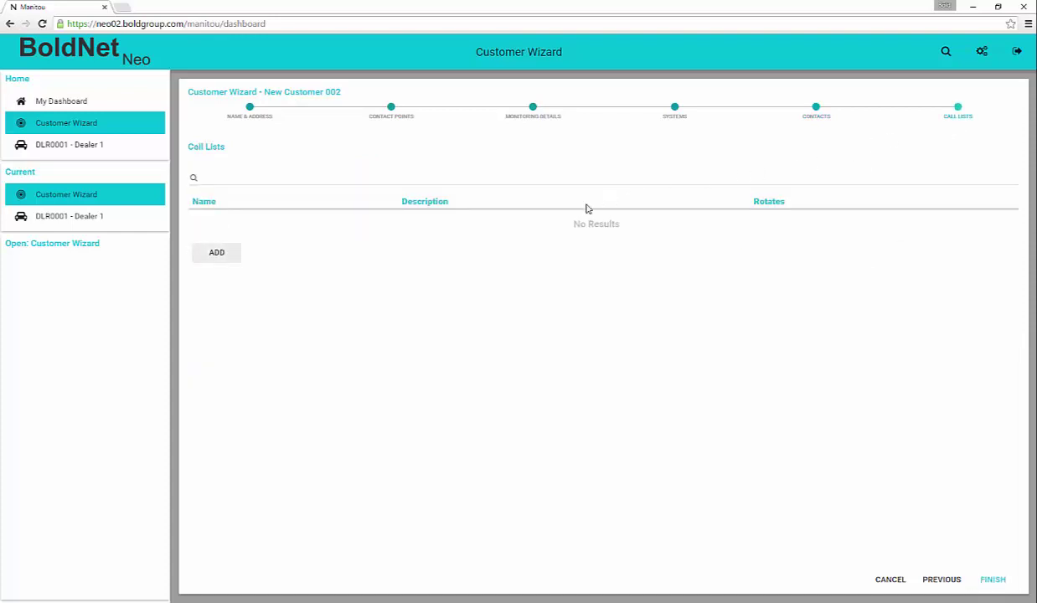
- Create Main List call list RESP described as 'Responsible Parties', with suppressed contacts shown
left_click(217, 261)
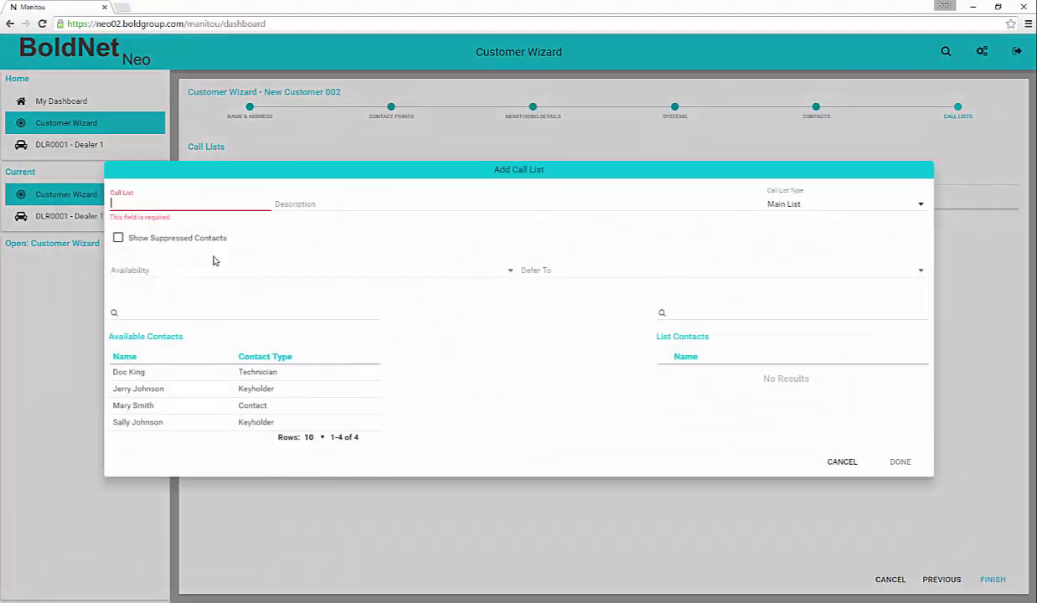
type("CL")
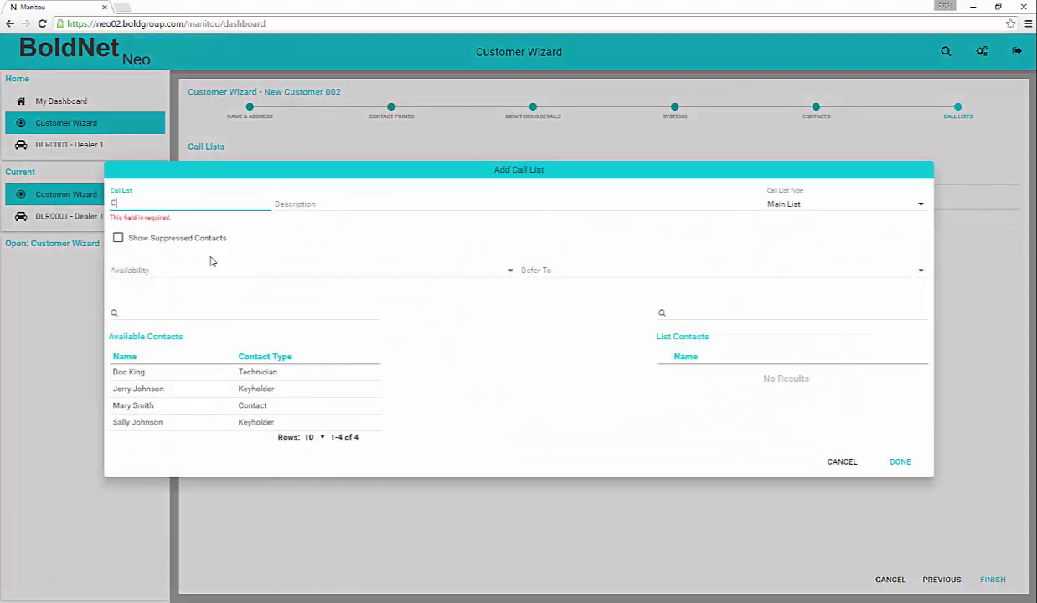
key("BackSpace")
key("BackSpace")
type("RESP")
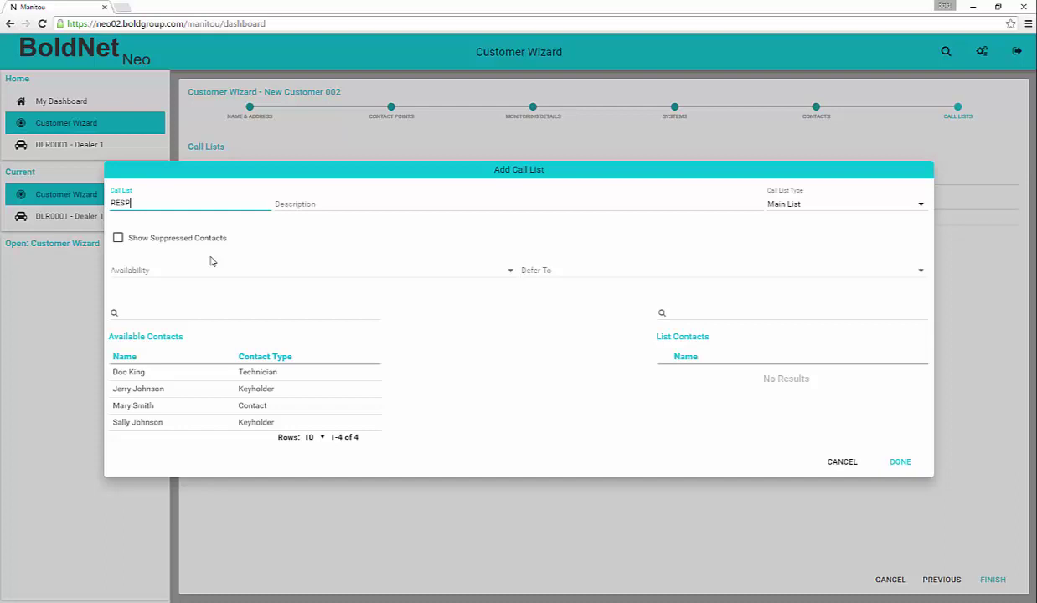
key("Tab")
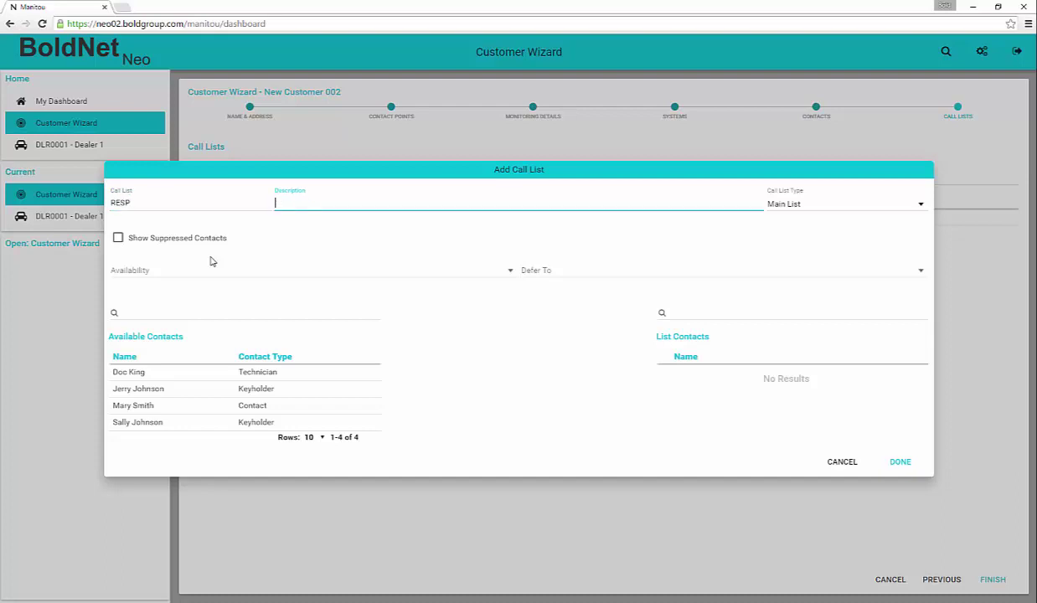
type("Responsible Parties")
key("Tab")
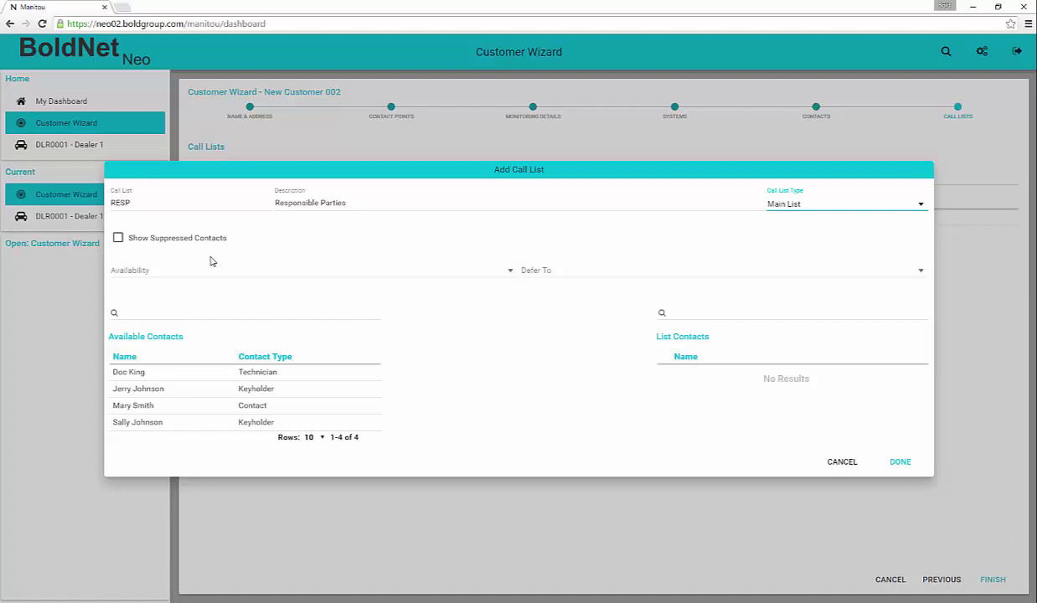
key("Tab")
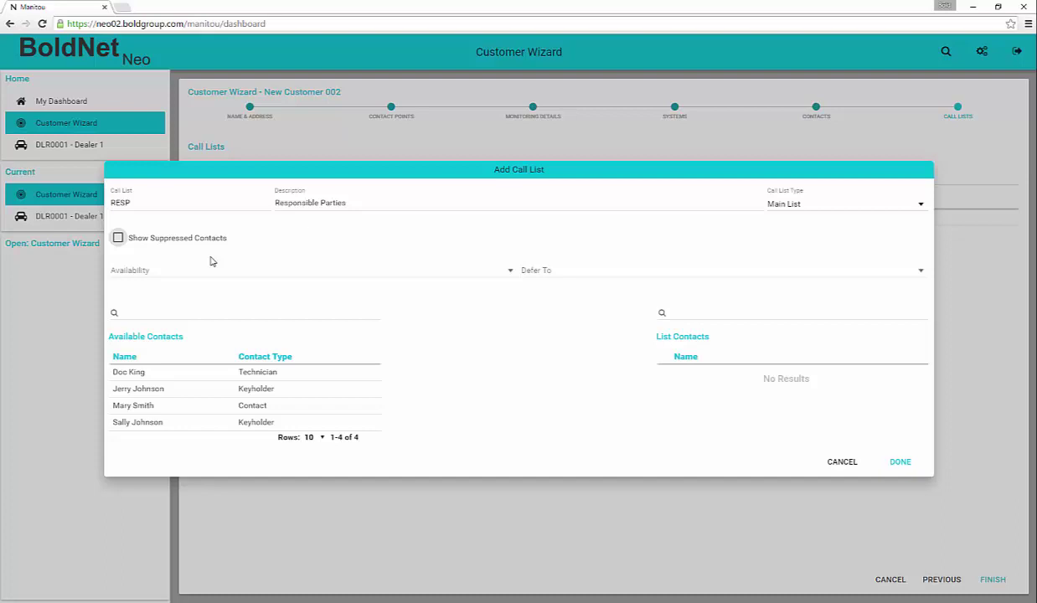
left_click(118, 238)
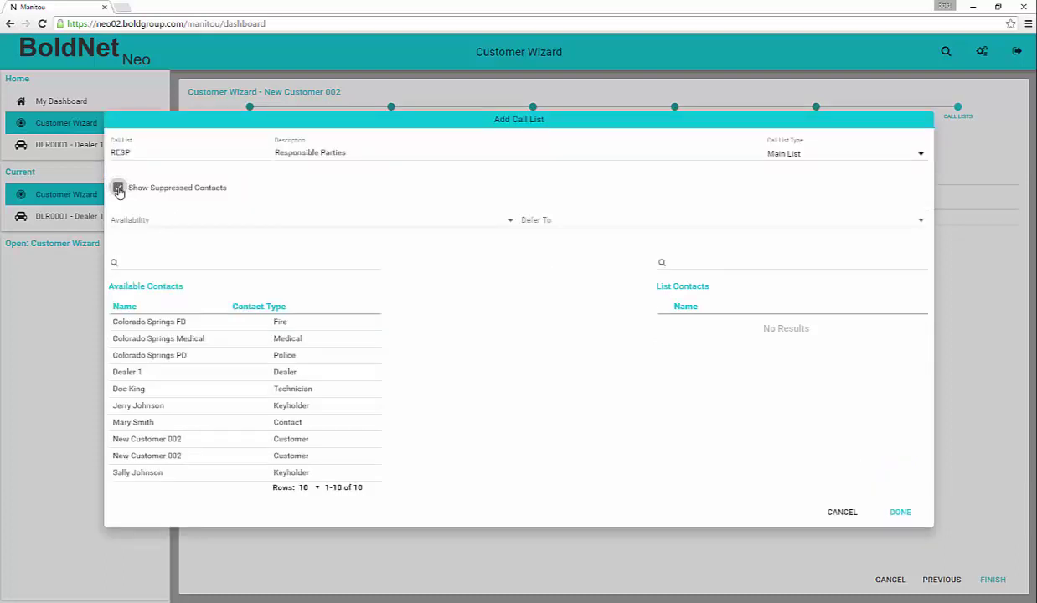
- Add the technician's, keyholder's and contact's site numbers to the RESP call list
left_click(118, 187)
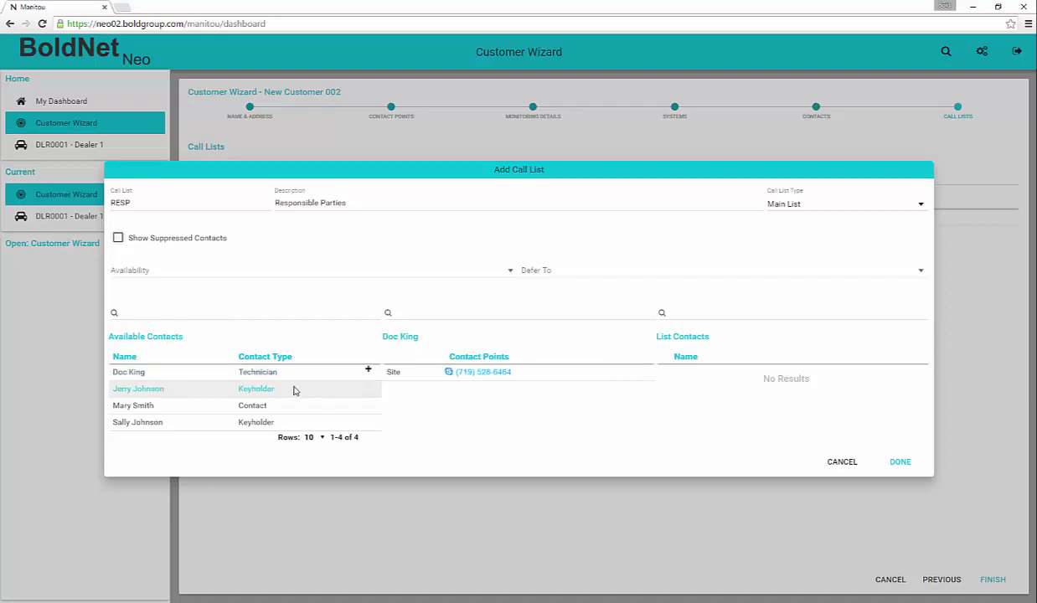
left_click(368, 370)
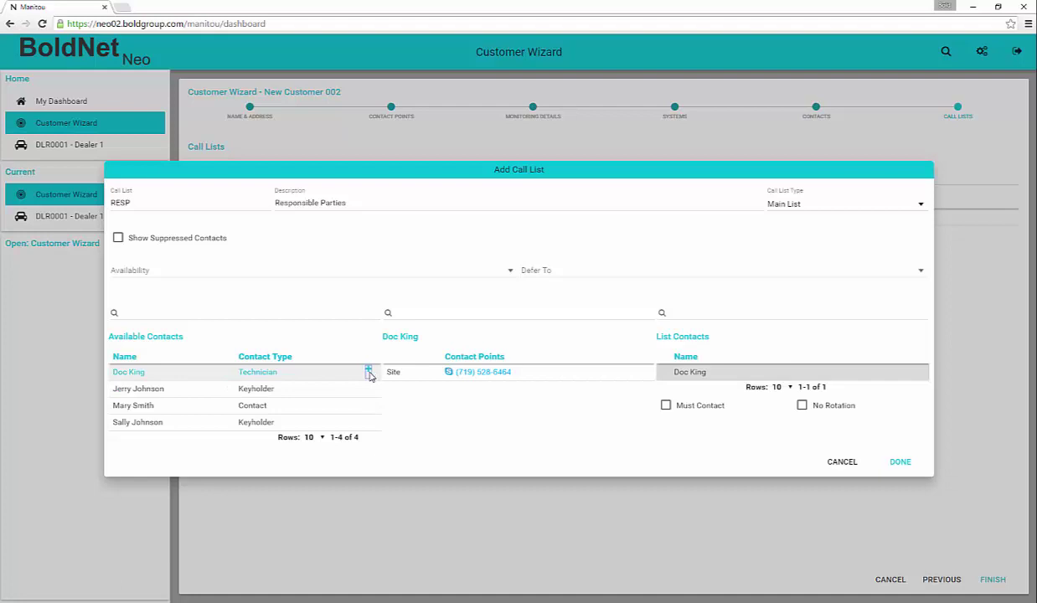
left_click(325, 390)
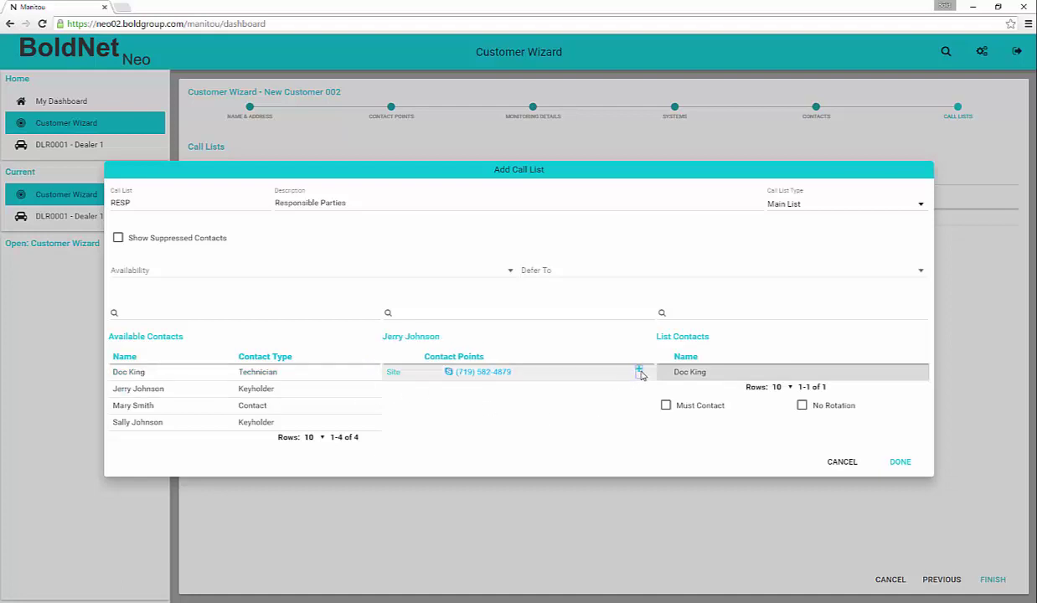
left_click(639, 371)
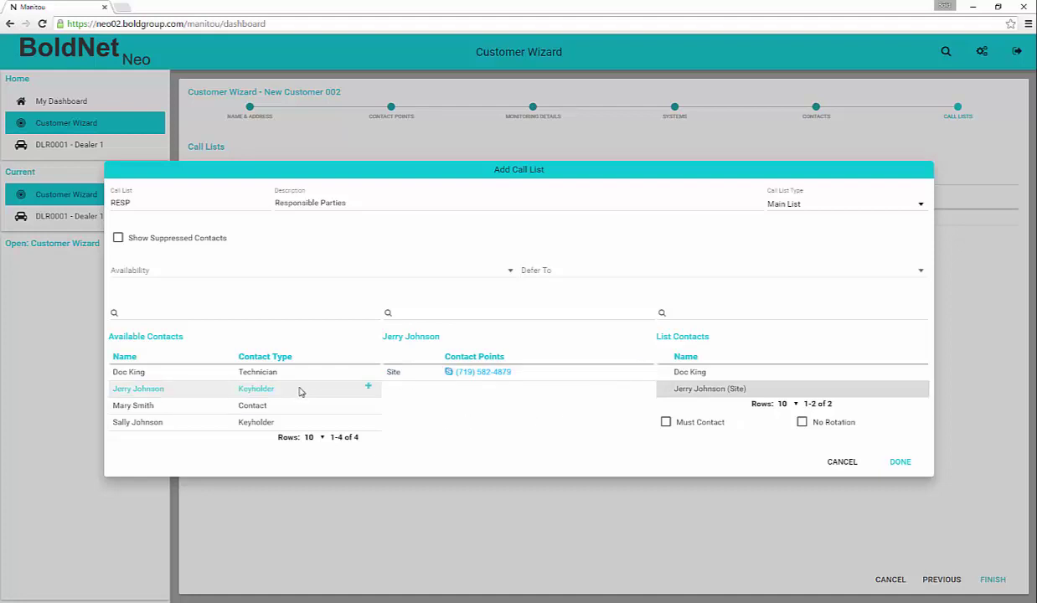
left_click(280, 405)
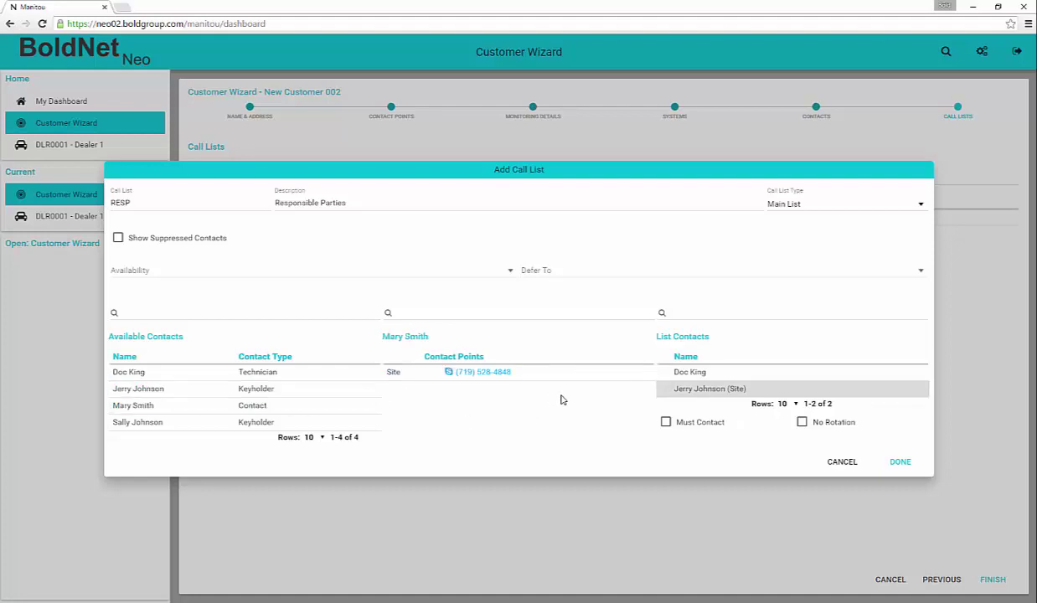
left_click(639, 371)
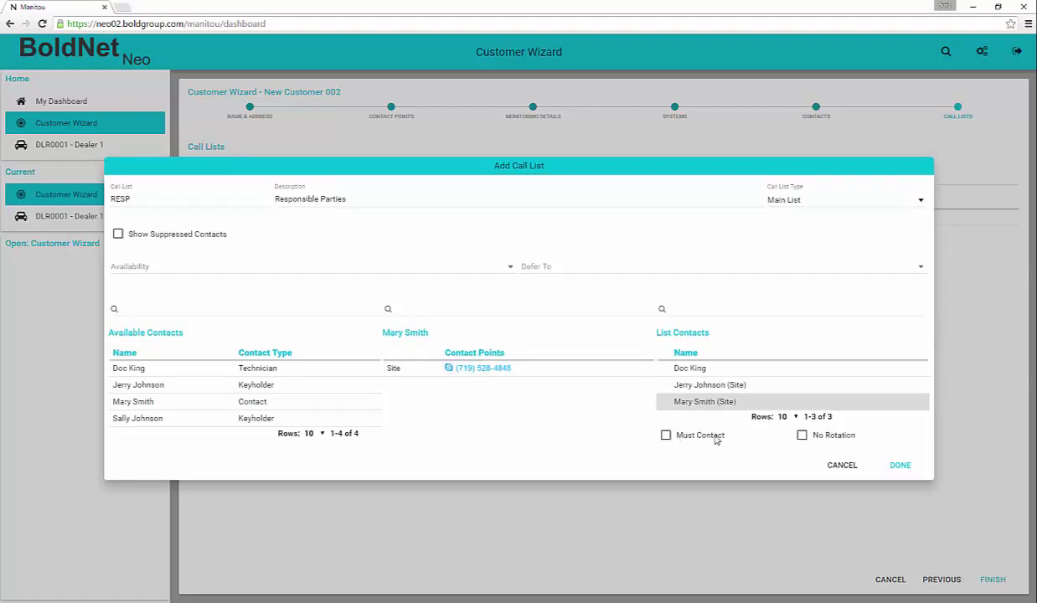
- Move the keyholder and the contact above the technician in the calling order
mouse_move(871, 385)
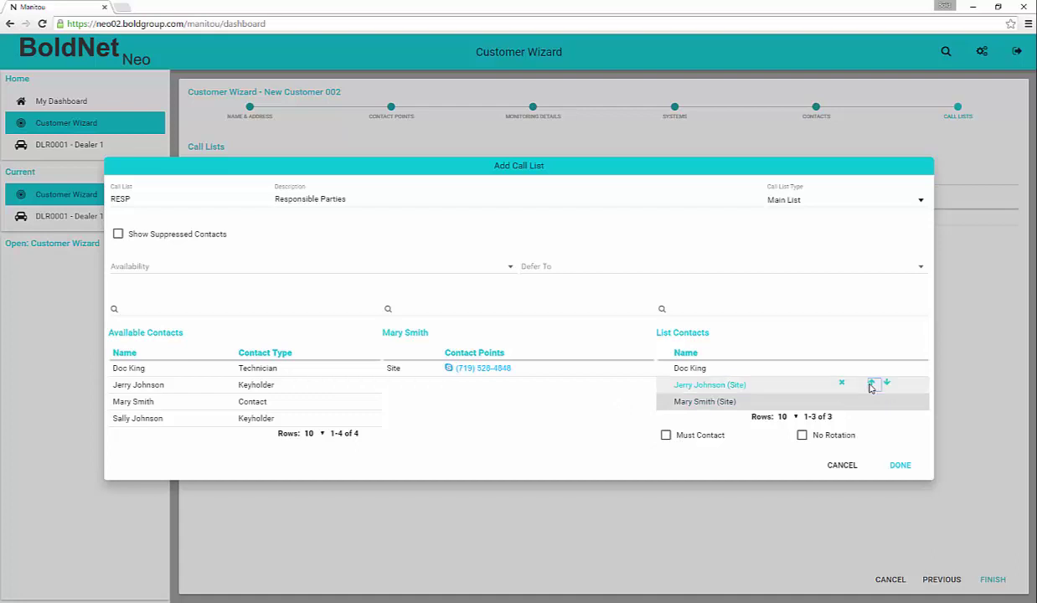
left_click(871, 384)
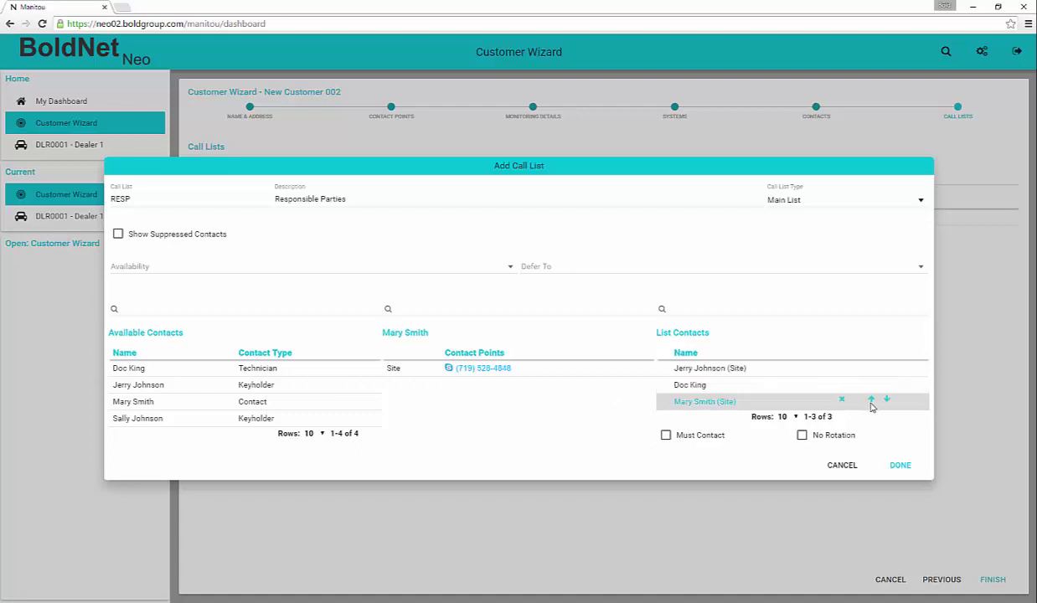
left_click(871, 400)
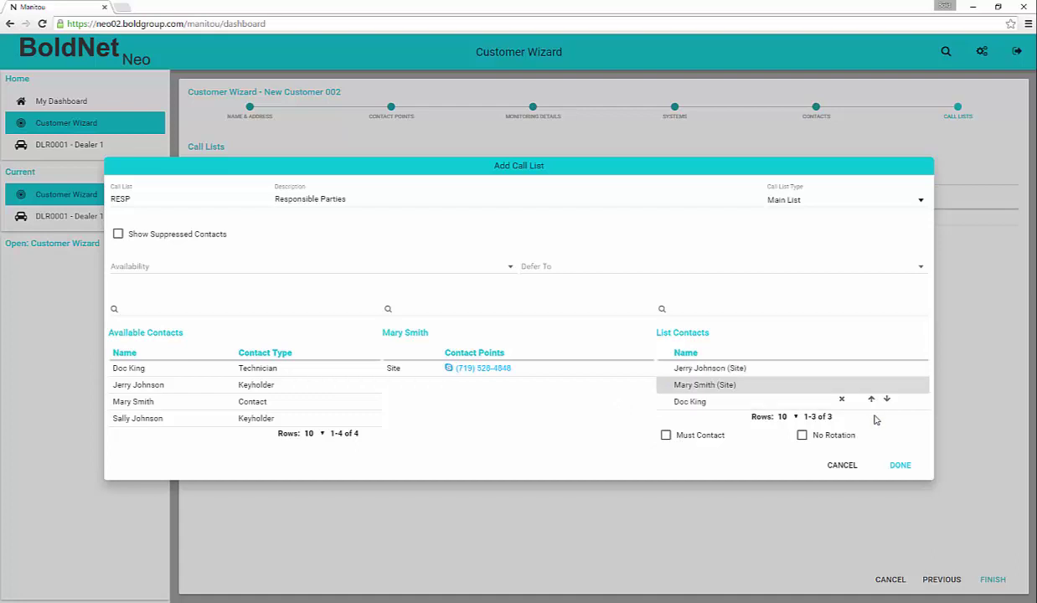
- Save the RESP call list and finish the wizard to open customer NEW002 - New Customer 002
left_click(899, 466)
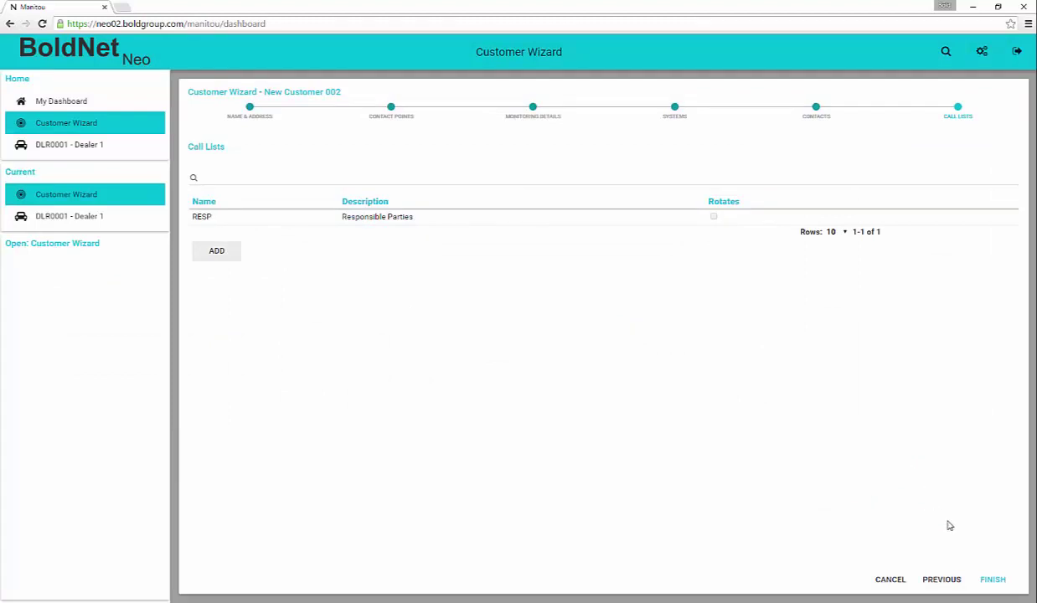
left_click(992, 580)
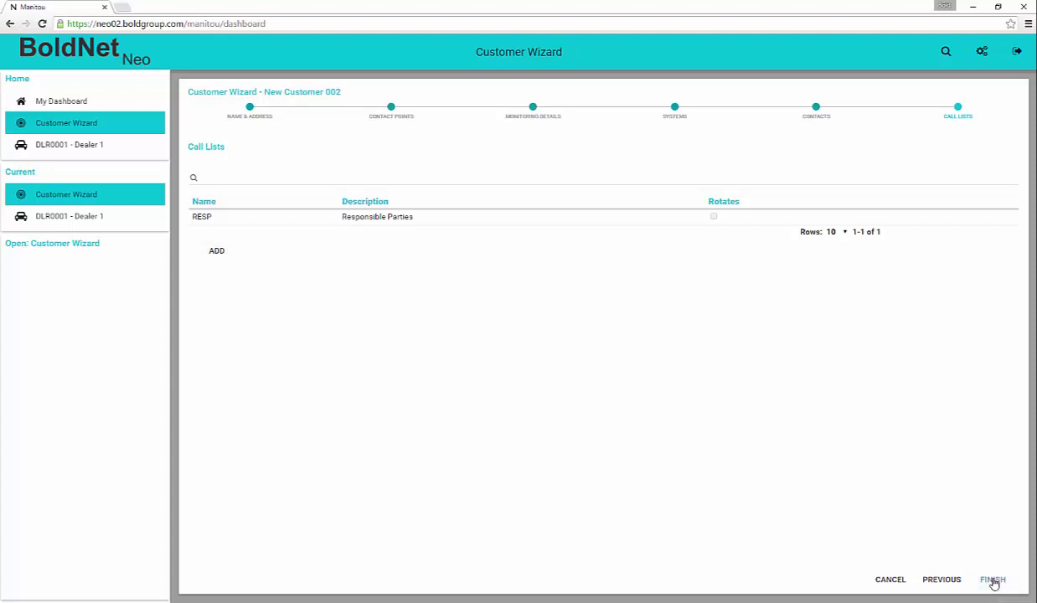